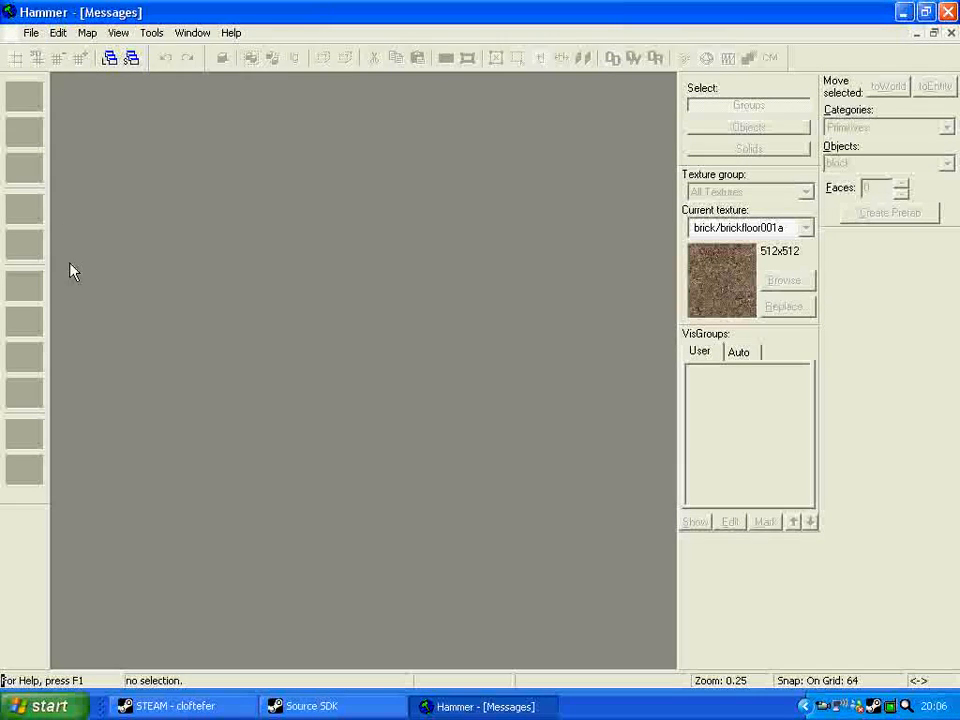
# Step: Start a new map and create a 256 × 256 × 64 unit block textured with brick/brickfloor001a around the origin
pyautogui.click(33, 33)
pyautogui.click(20, 51)
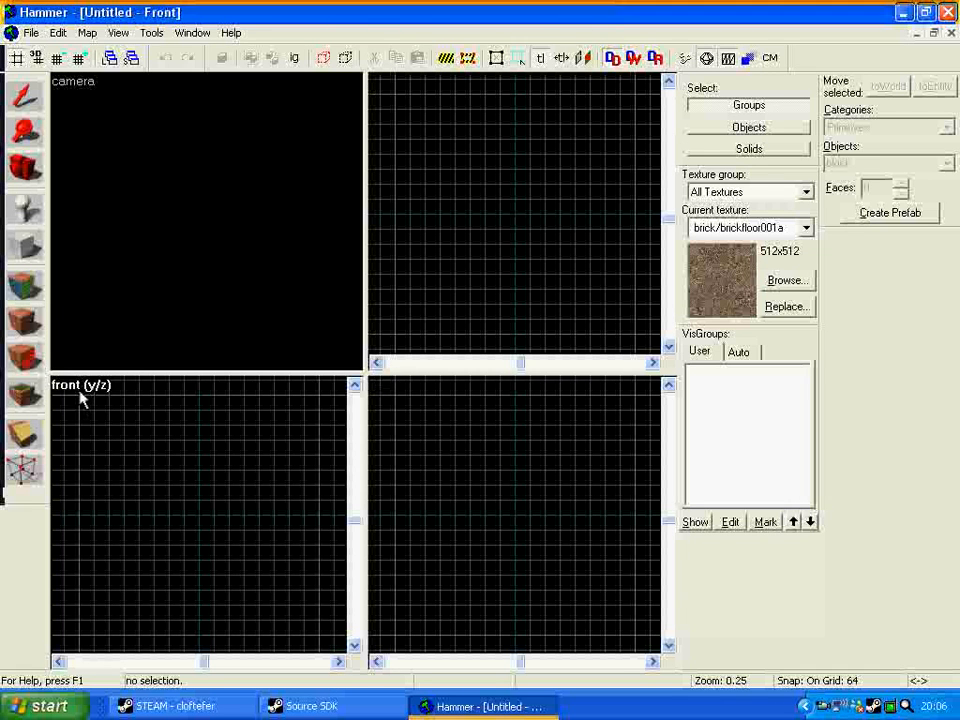
pyautogui.click(27, 248)
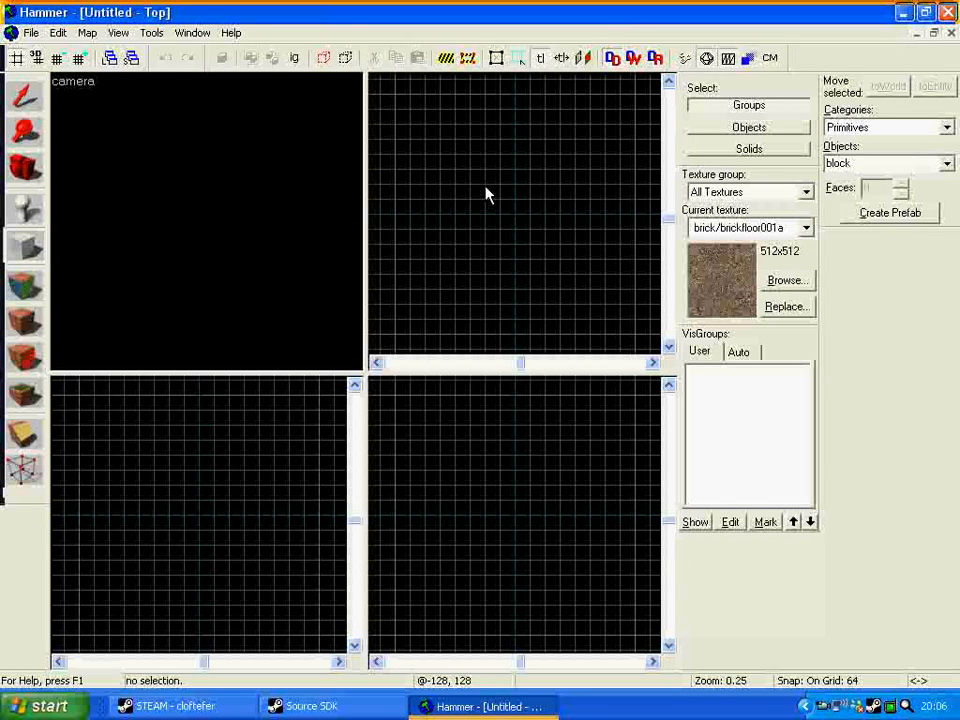
pyautogui.moveTo(486, 195); pyautogui.dragTo(499, 199)
pyautogui.moveTo(540, 250); pyautogui.dragTo(558, 273)
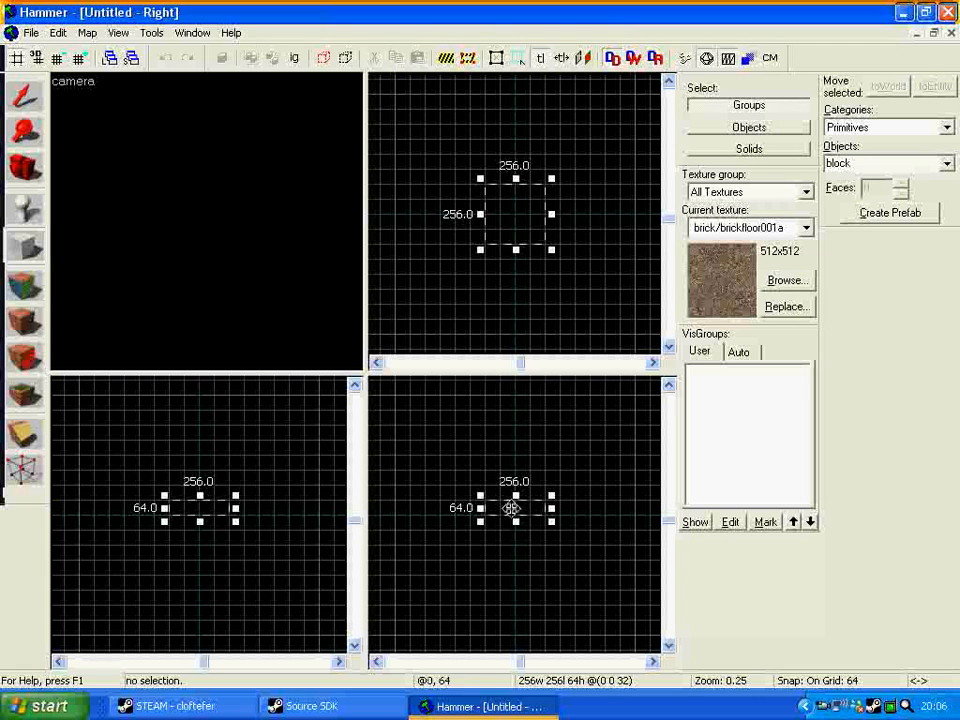
pyautogui.rightClick(222, 511)
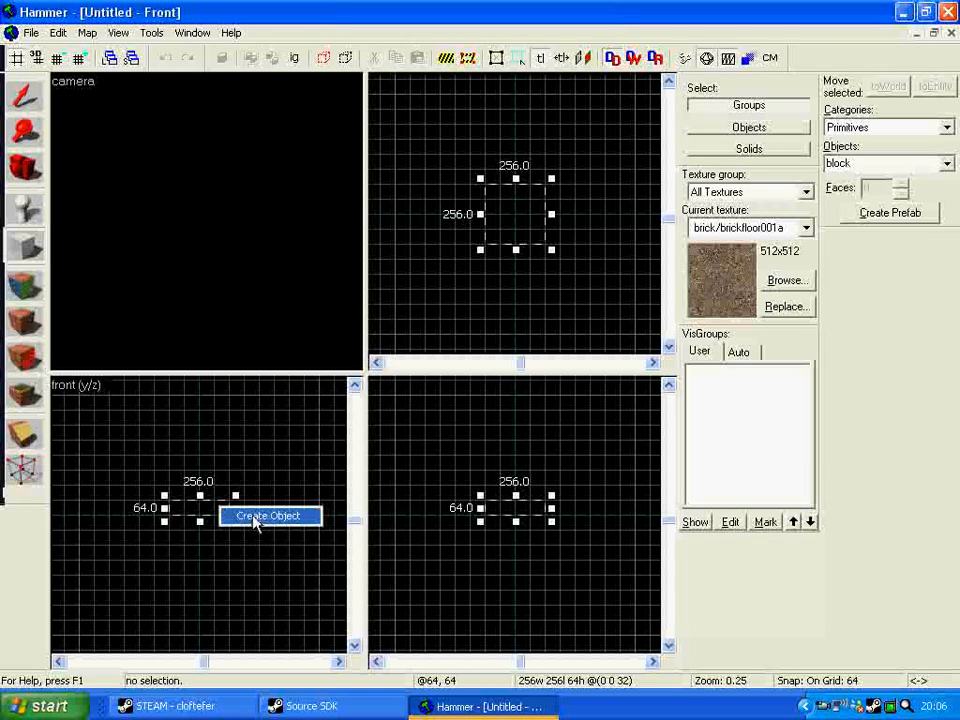
pyautogui.click(253, 517)
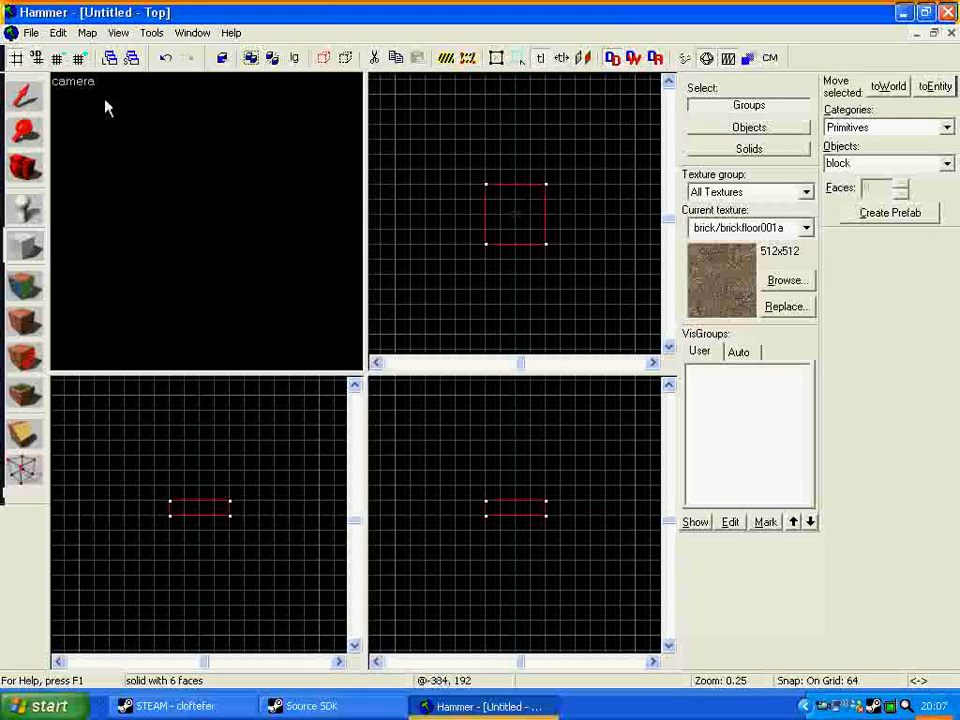
# Step: Select the new block and center the 3D view on it, moving the camera outside to see its top
pyautogui.click(24, 97)
pyautogui.click(497, 244)
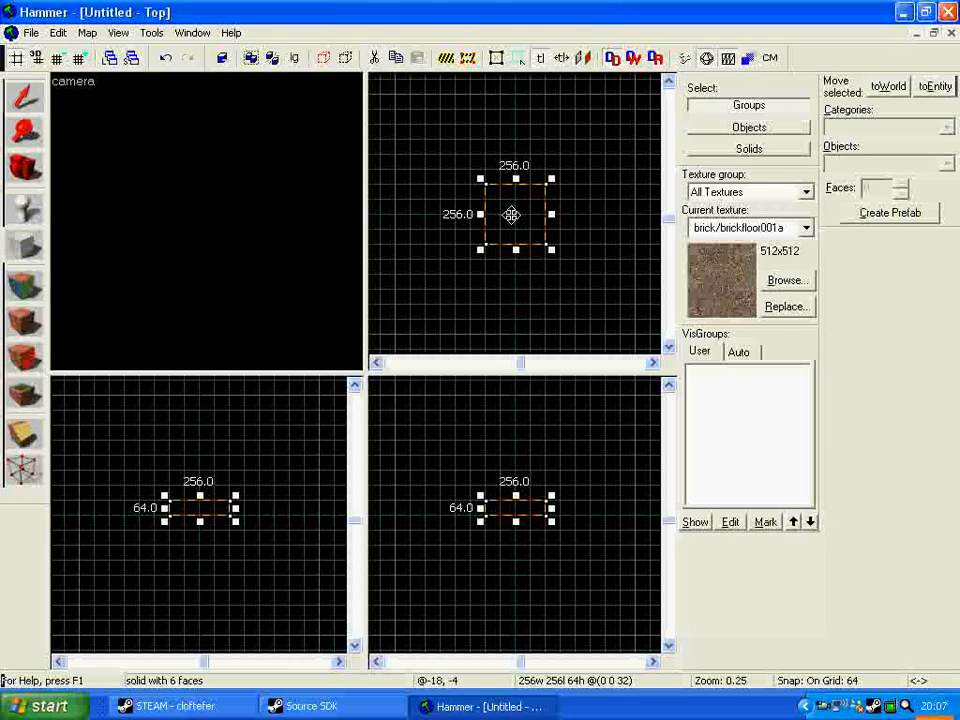
pyautogui.click(510, 214)
pyautogui.click(118, 33)
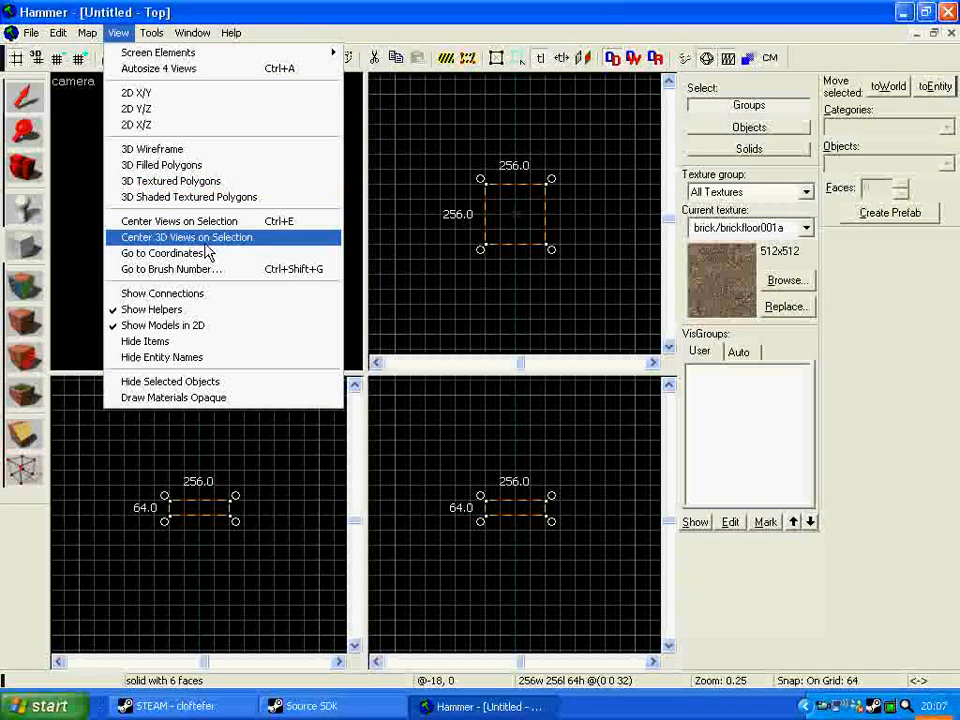
pyautogui.click(205, 244)
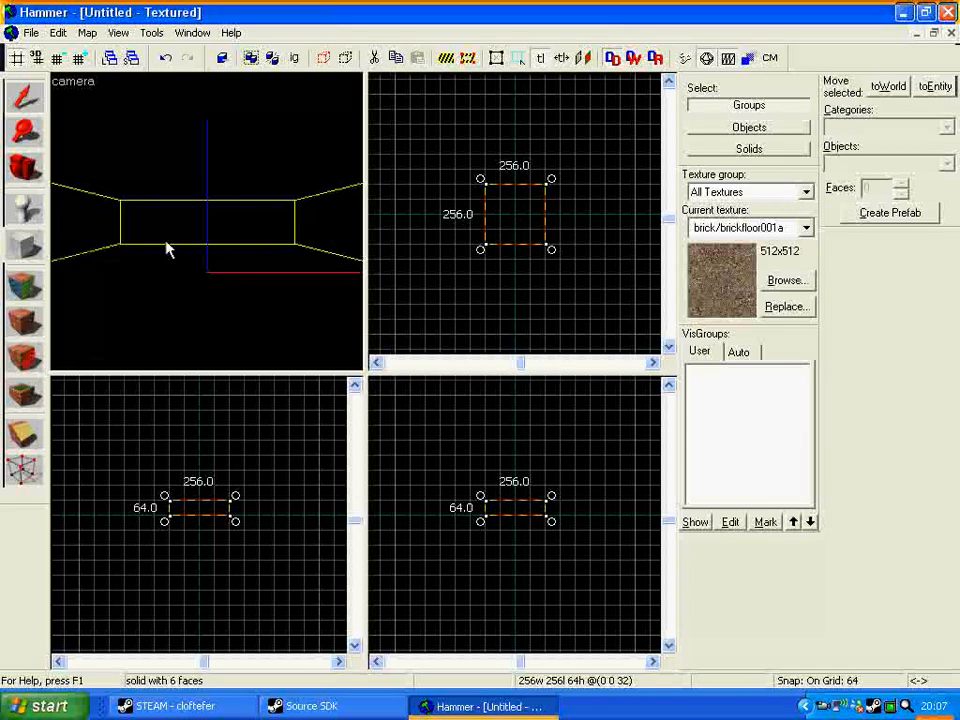
pyautogui.press('Down')
pyautogui.scroll(-5, 166, 250)
pyautogui.scroll(6, 166, 250)
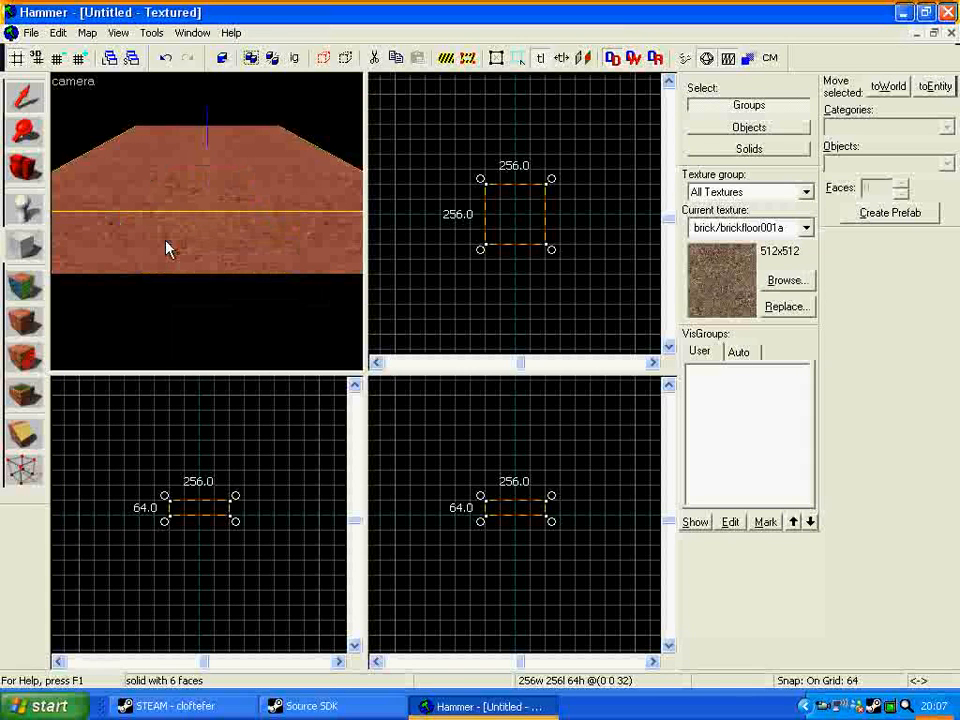
# Step: Deselect and reselect the floor block, and fly the 3D camera back until the whole block is in view
pyautogui.click(516, 551)
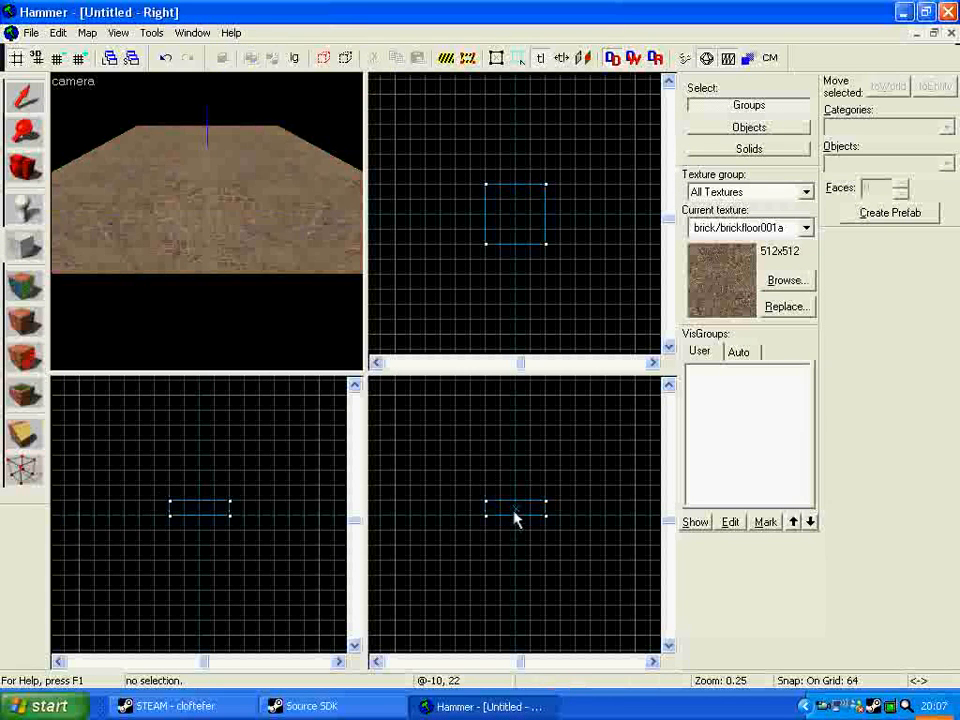
pyautogui.click(516, 518)
pyautogui.moveTo(506, 222)
pyautogui.mouseDown()
pyautogui.moveTo(519, 206)
pyautogui.moveTo(506, 216)
pyautogui.mouseUp()
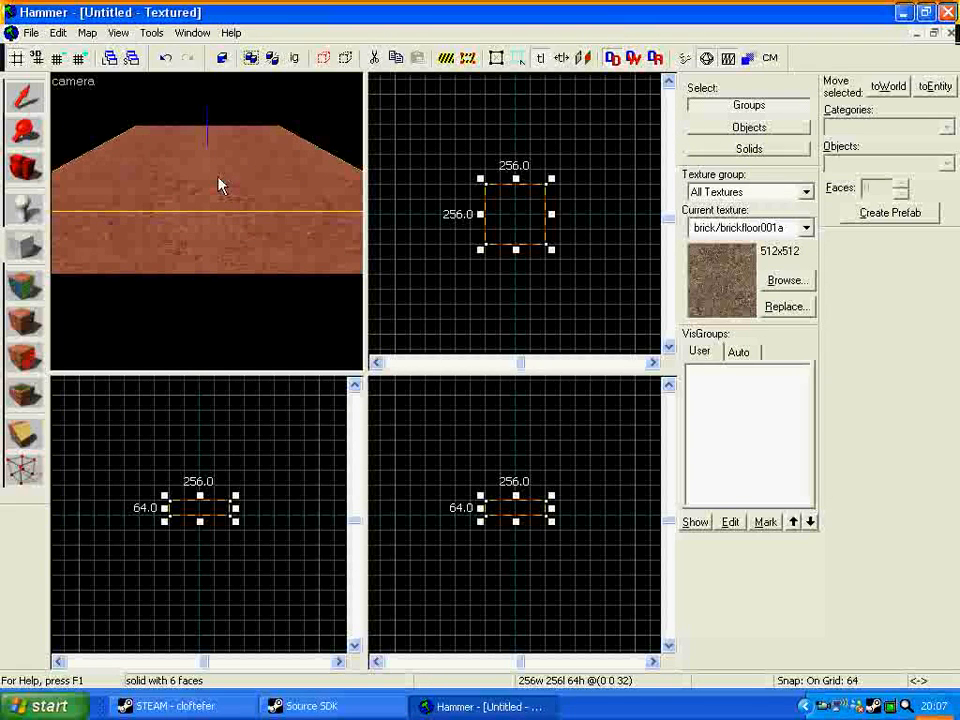
pyautogui.press('Up')
pyautogui.press('w')
pyautogui.press('Down')
pyautogui.press('s')
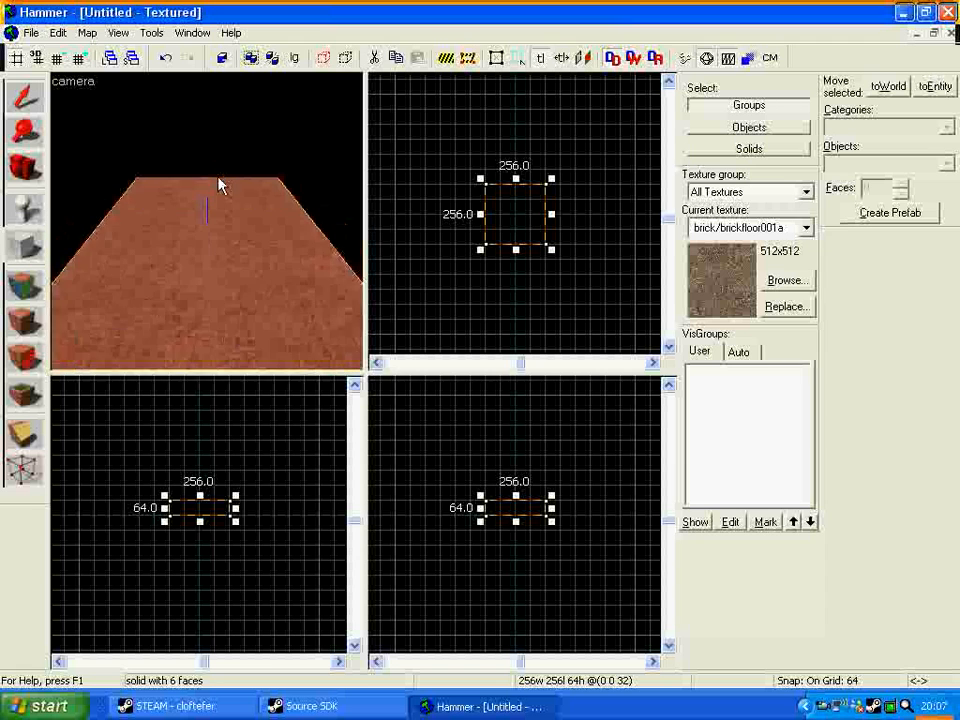
# Step: Activate the Entity tool and dock the object creation bar beneath the VisGroups section, keeping info_player_terrorist as the entity
pyautogui.click(22, 204)
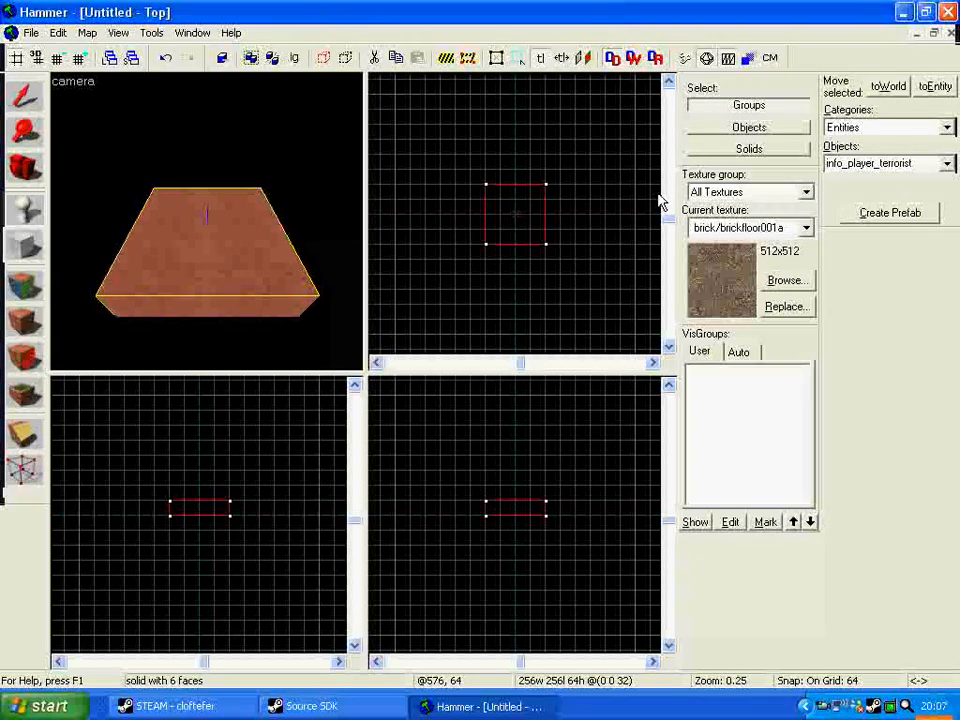
pyautogui.click(24, 208)
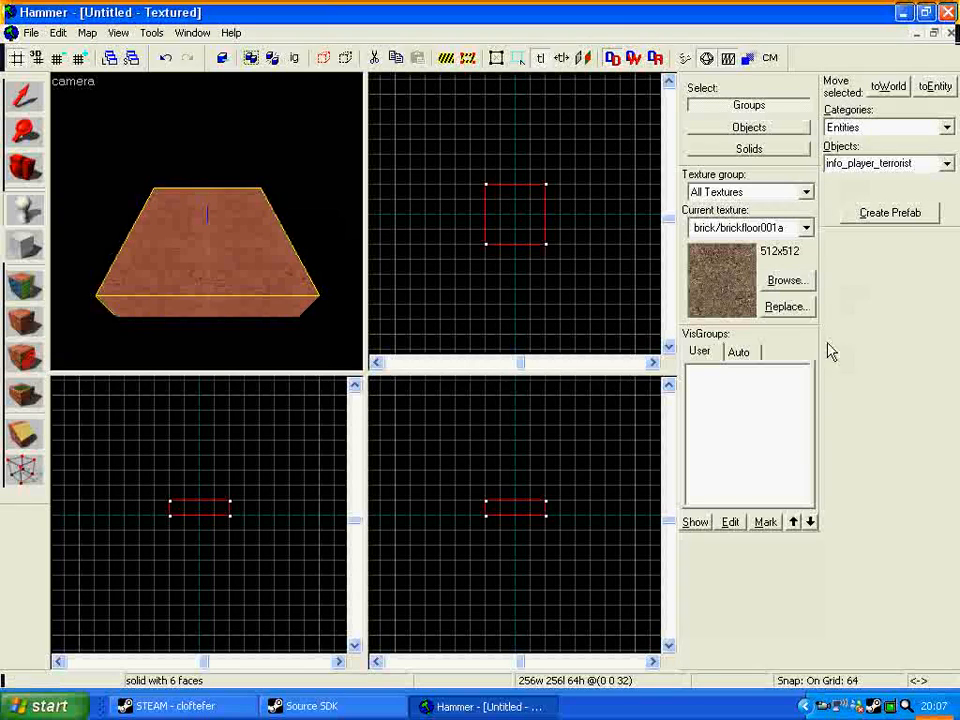
pyautogui.moveTo(836, 216); pyautogui.dragTo(703, 597)
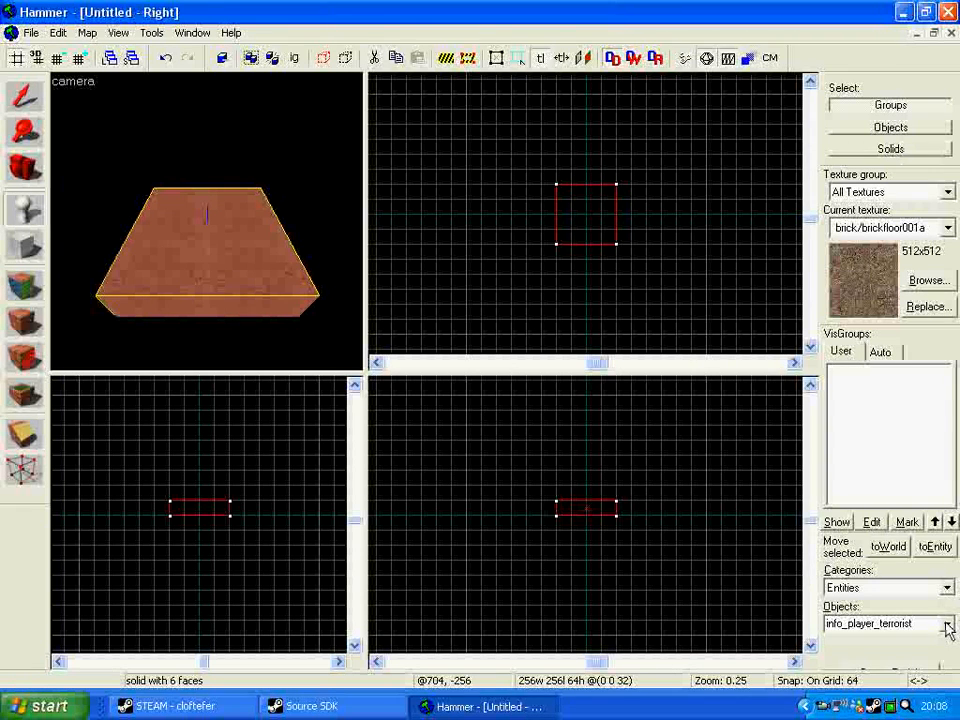
pyautogui.click(947, 626)
pyautogui.click(949, 627)
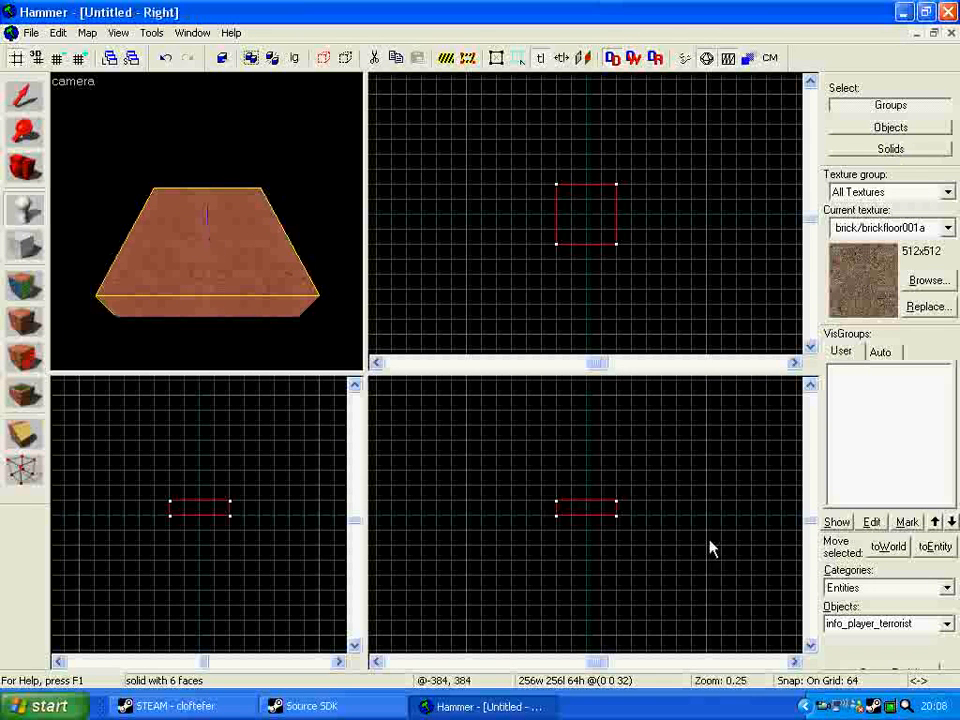
# Step: Place an info_player_terrorist entity on top of the floor block near its center and clear the selection
pyautogui.click(17, 220)
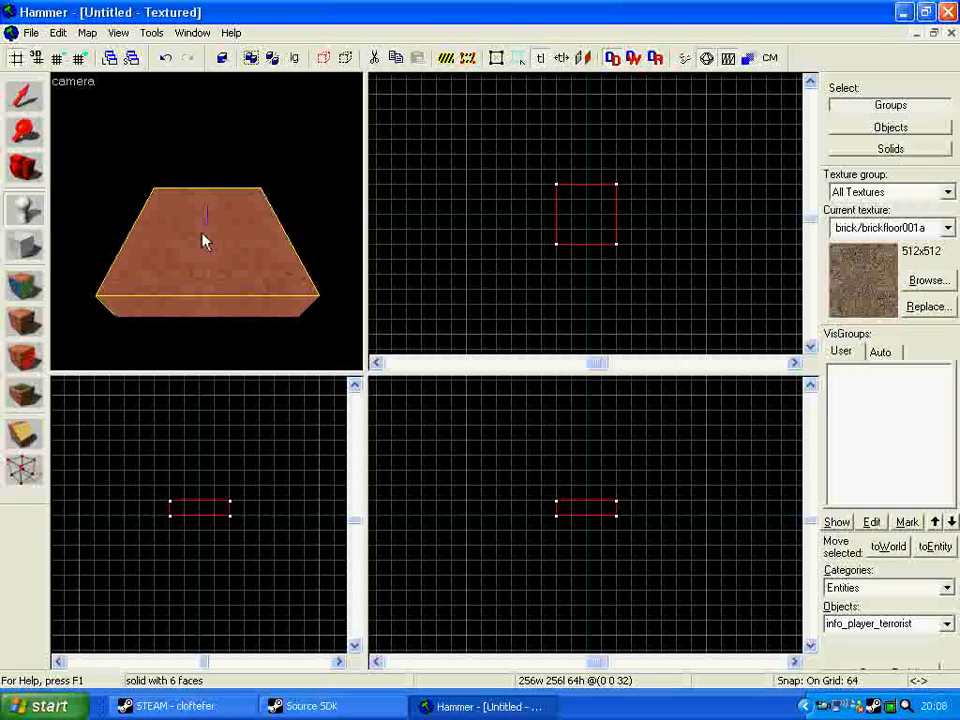
pyautogui.click(17, 222)
pyautogui.click(215, 240)
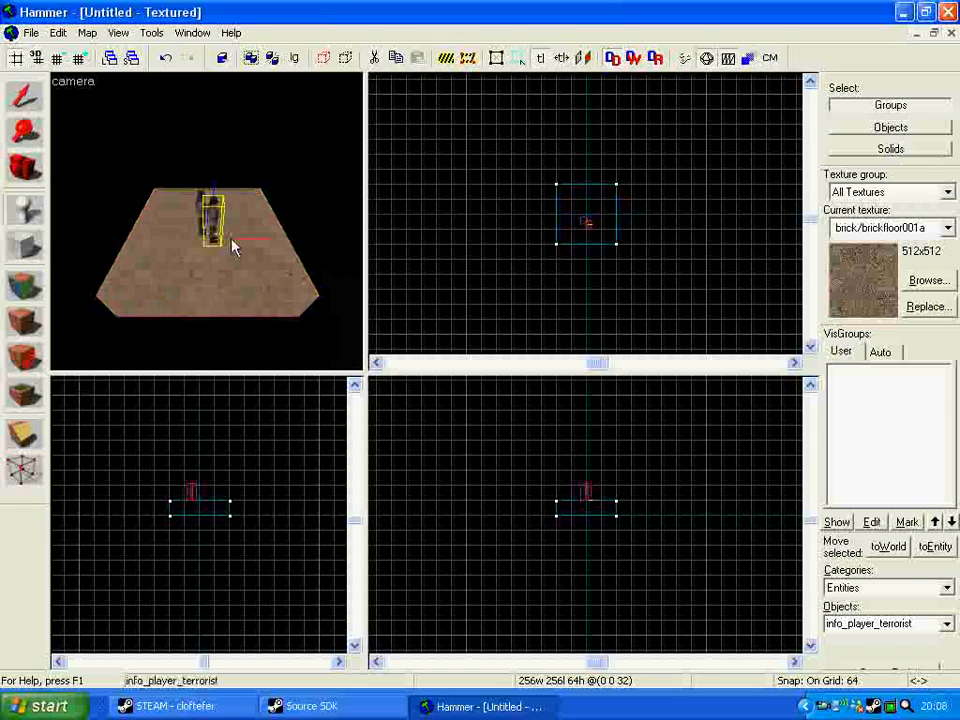
pyautogui.press('Escape')
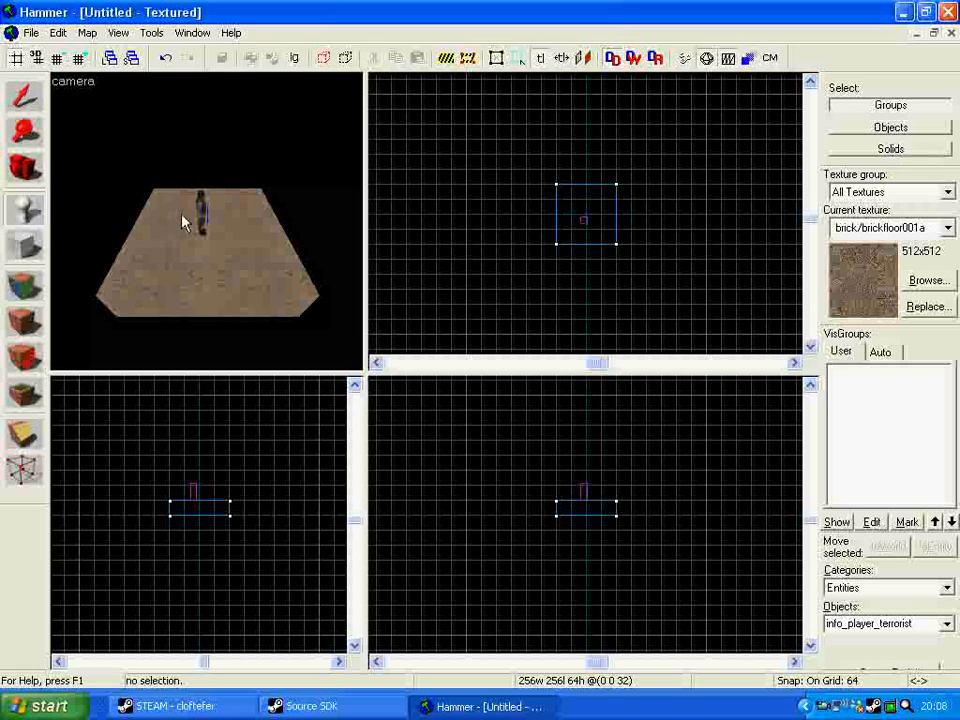
# Step: Select the terrorist player start and examine it from several distances and angles in the 3D view
pyautogui.click(24, 100)
pyautogui.click(205, 219)
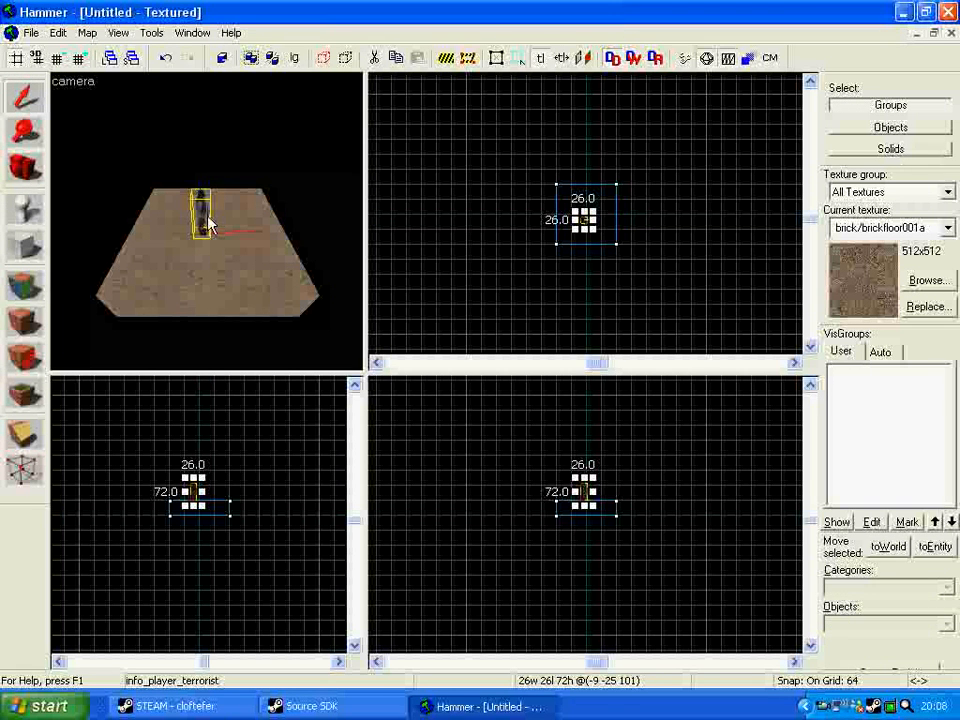
pyautogui.press('z')
pyautogui.press('w')
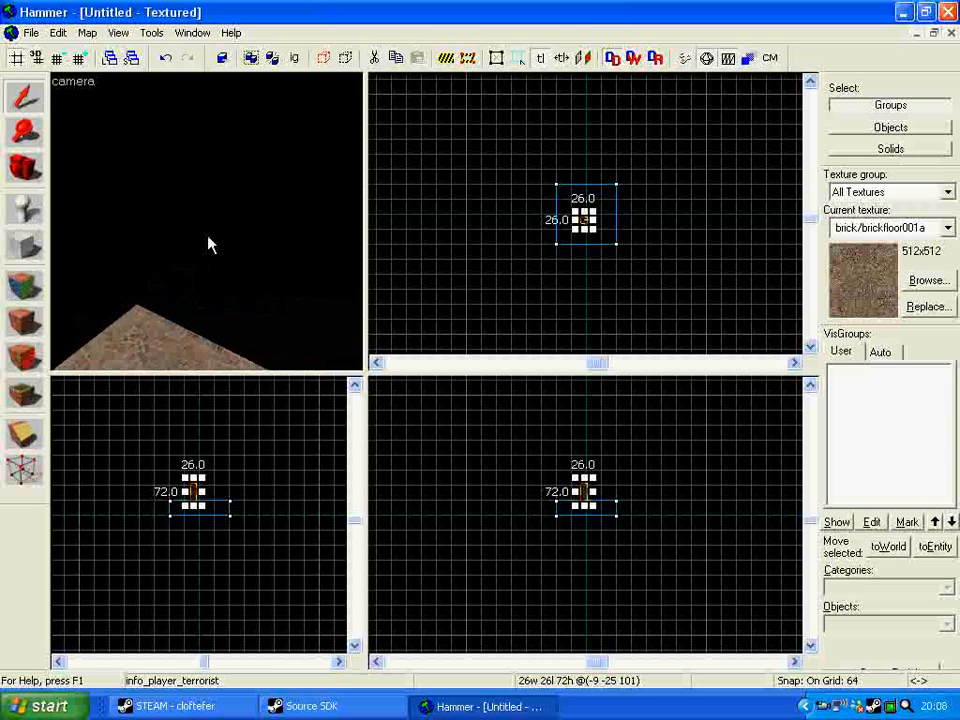
pyautogui.press('s')
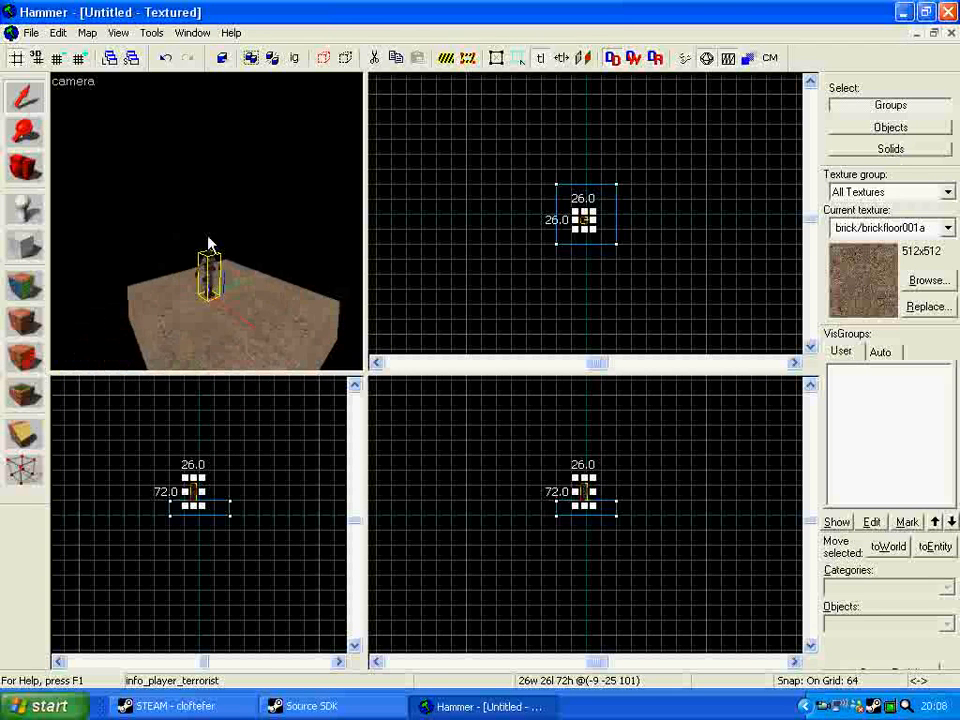
pyautogui.press('w')
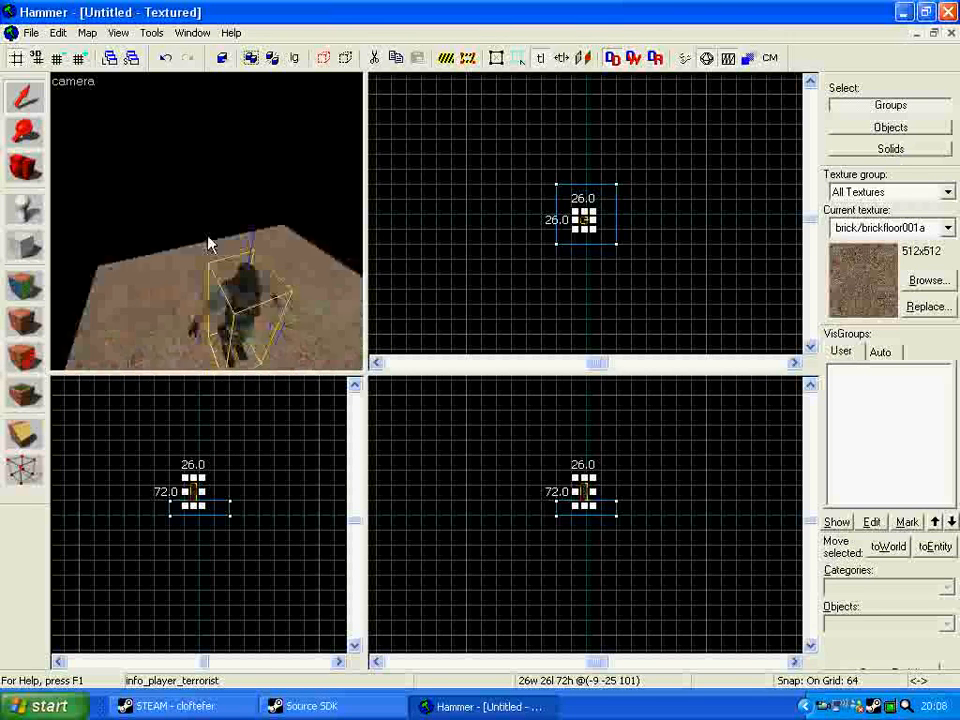
pyautogui.press('s')
pyautogui.press('s')
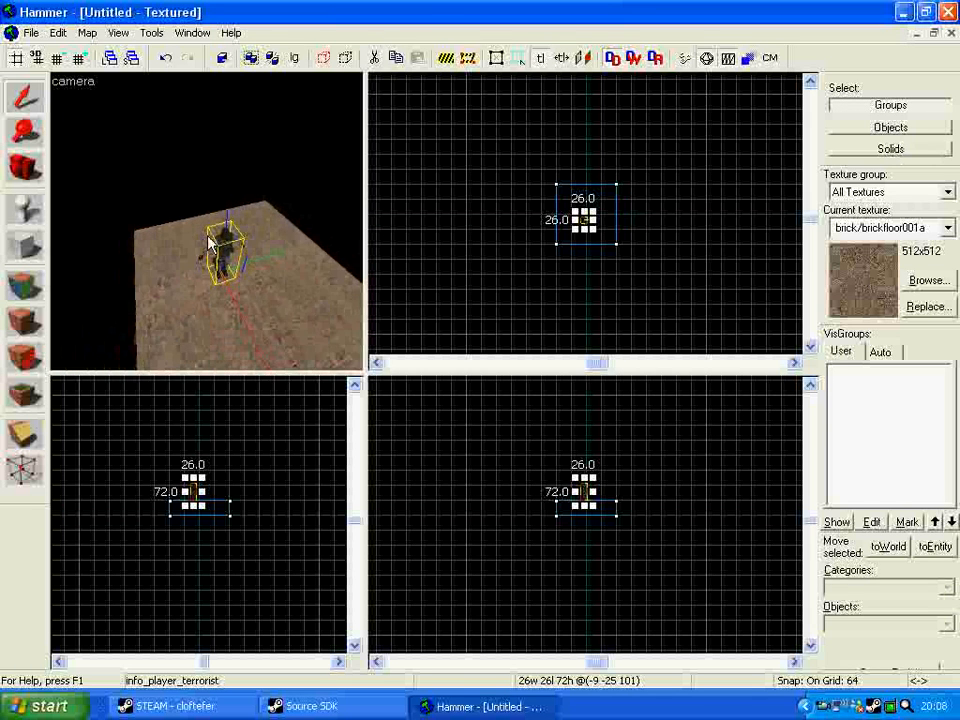
# Step: Copy the floor block straight up above the player start as a ceiling, centered at a height of 224 units
pyautogui.click(230, 313)
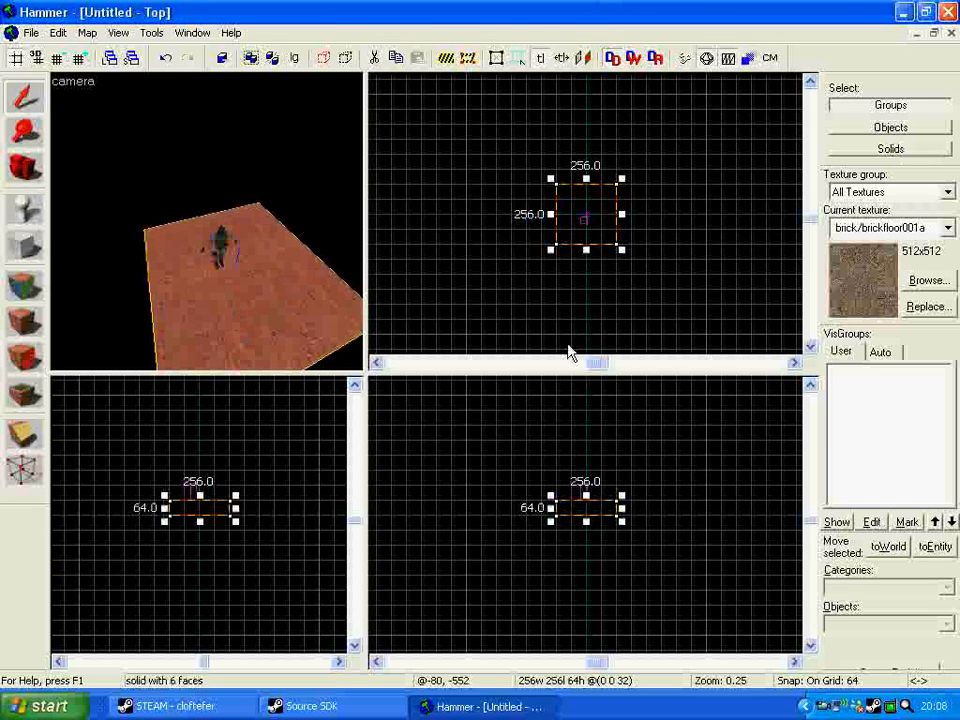
pyautogui.scroll(4, 626, 223)
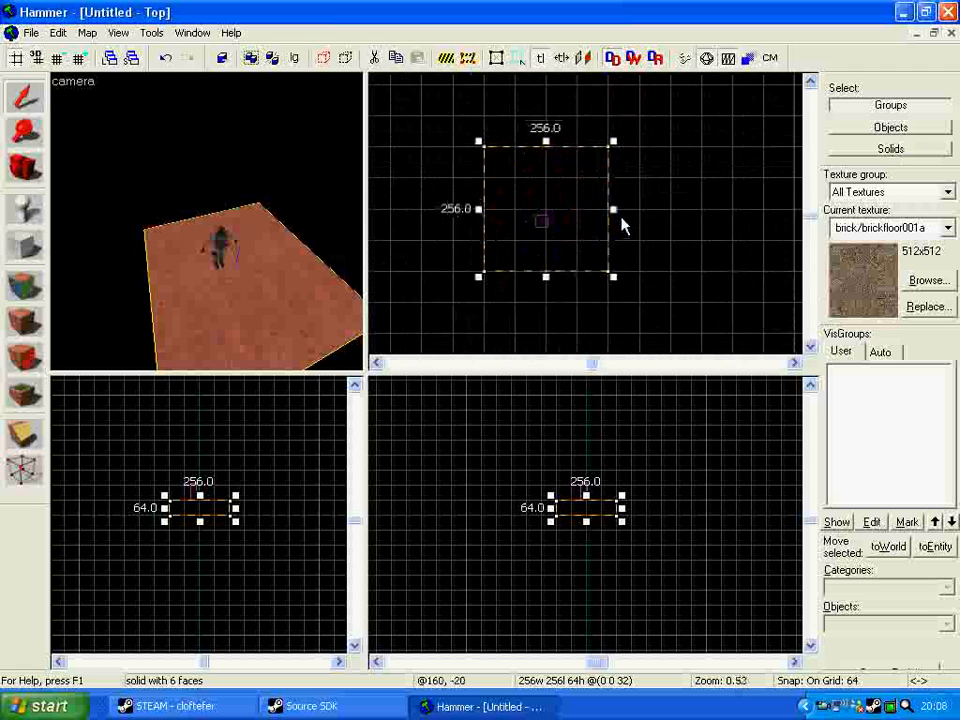
pyautogui.scroll(3, 607, 523)
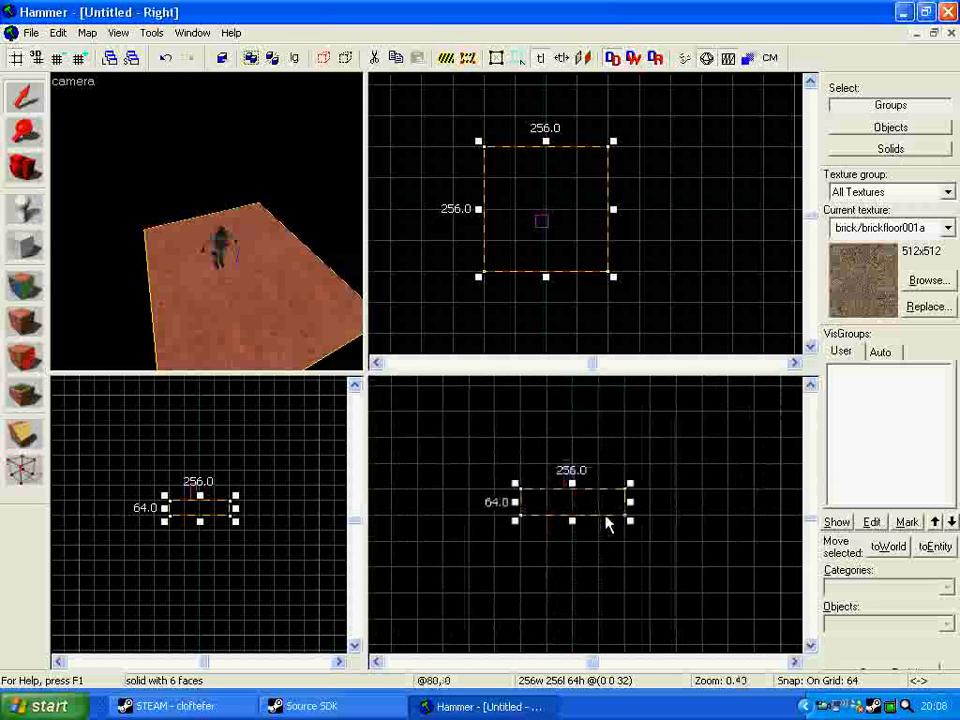
pyautogui.scroll(3, 211, 522)
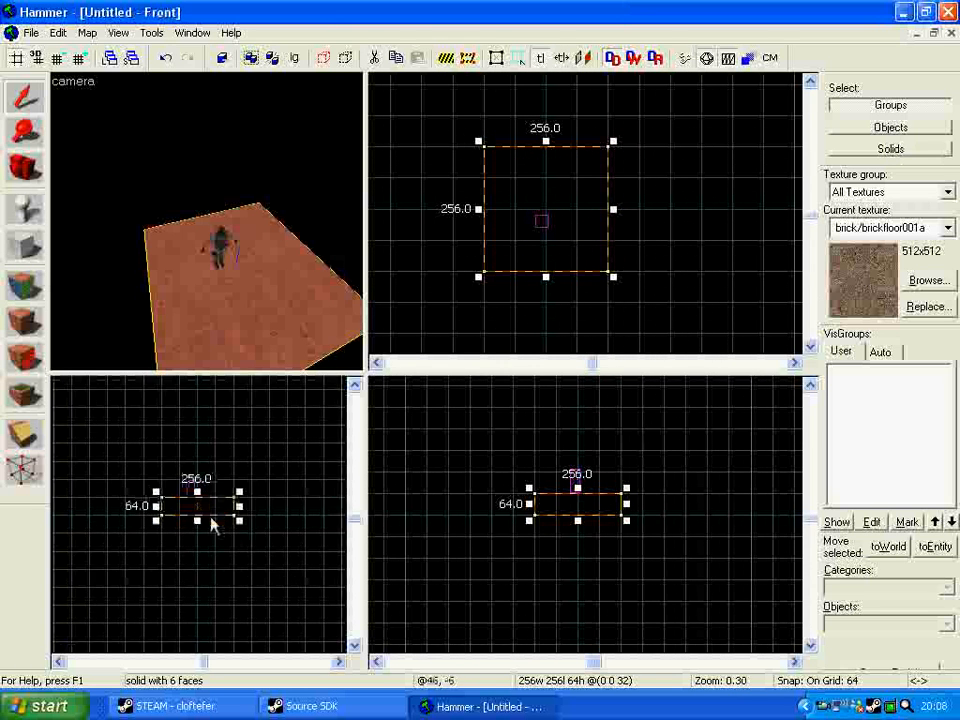
pyautogui.scroll(-3, 211, 527)
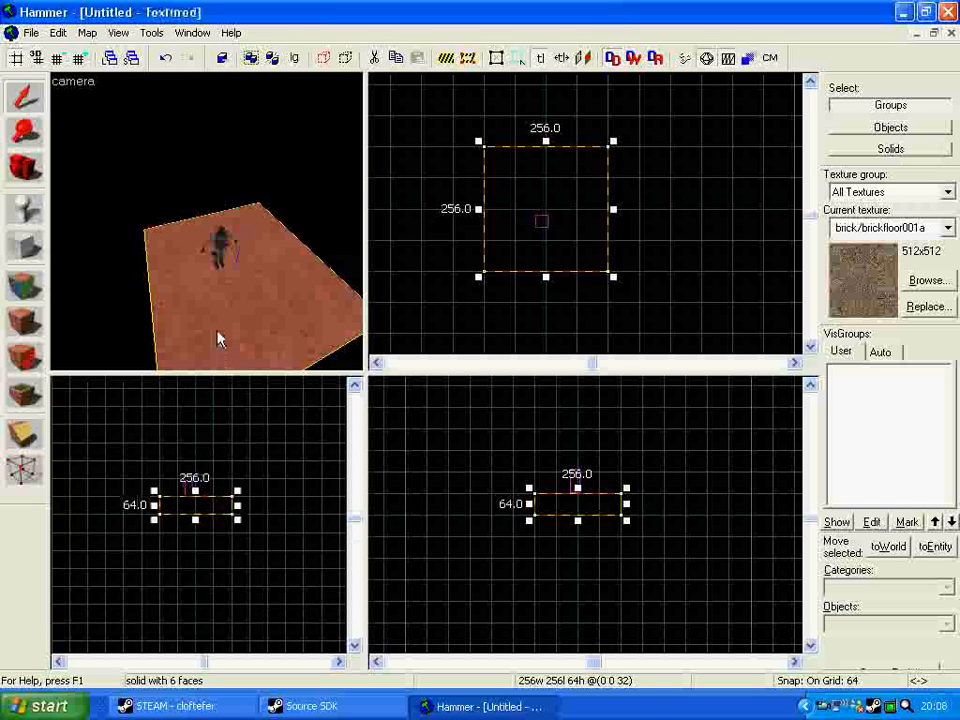
pyautogui.scroll(3, 217, 331)
pyautogui.scroll(-3, 217, 331)
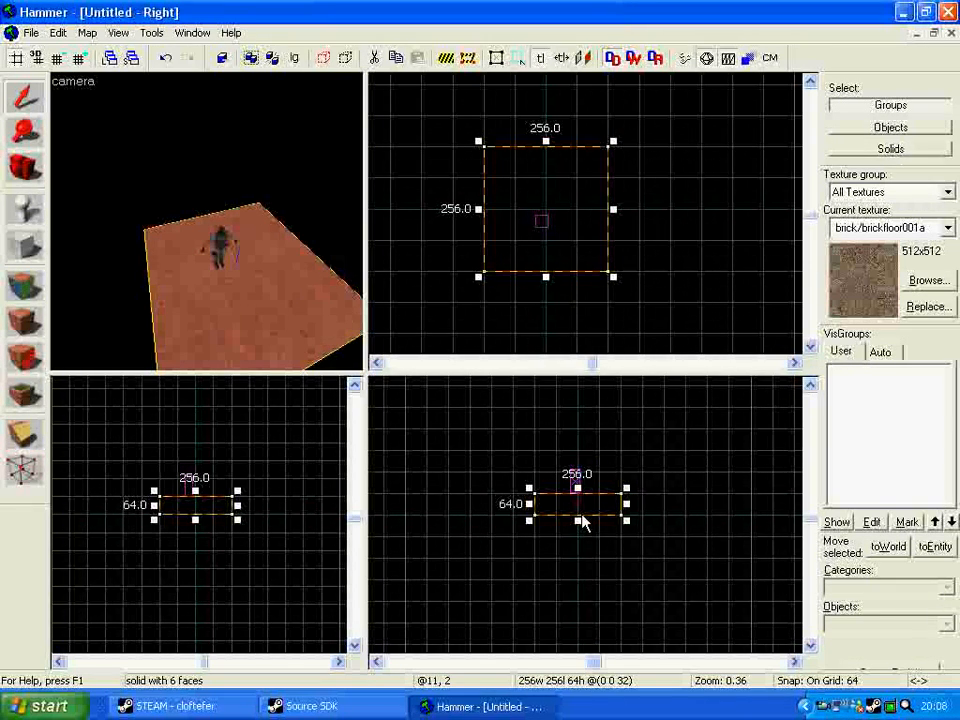
pyautogui.moveTo(577, 505); pyautogui.dragTo(570, 445)
# Step: Examine the gap between the floor and ceiling around the player start in the 3D view, and reselect the ceiling block
pyautogui.press('z')
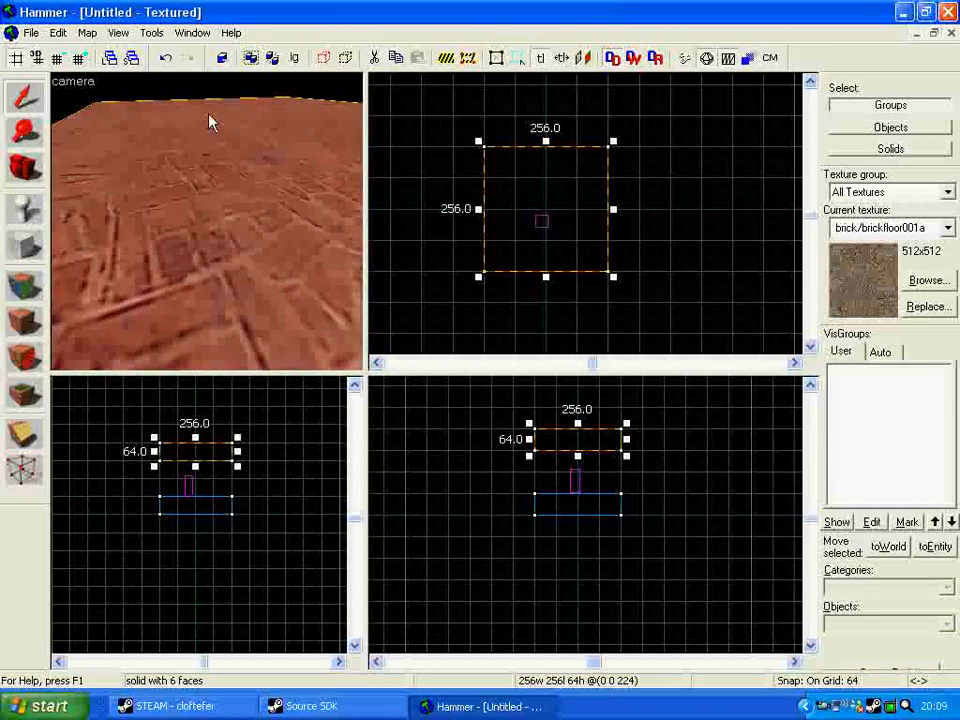
pyautogui.press('s')
pyautogui.press('w')
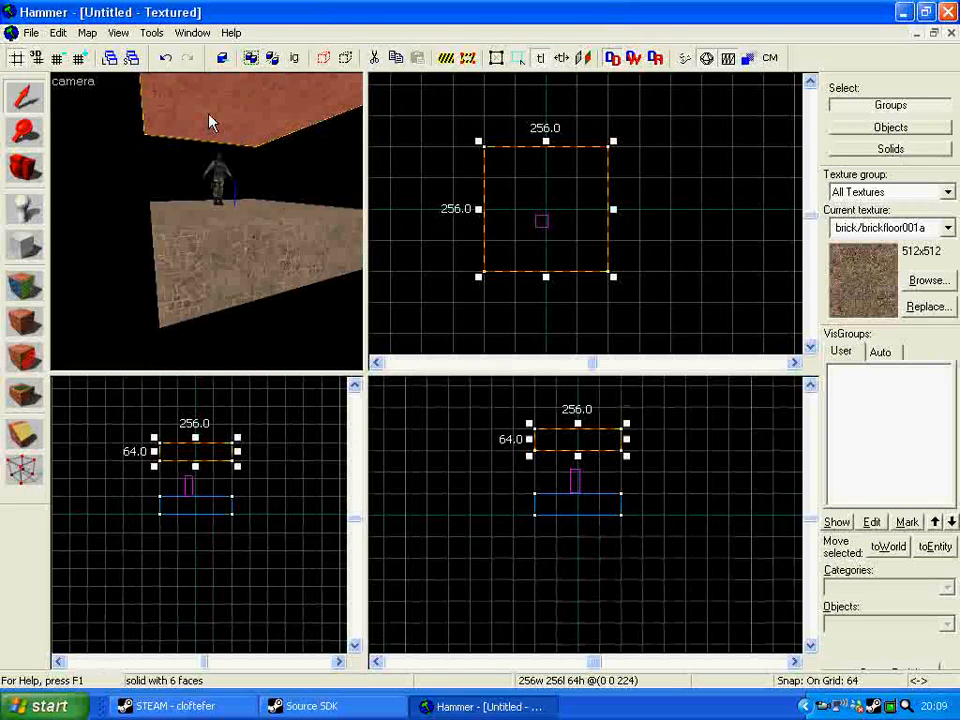
pyautogui.press('Up')
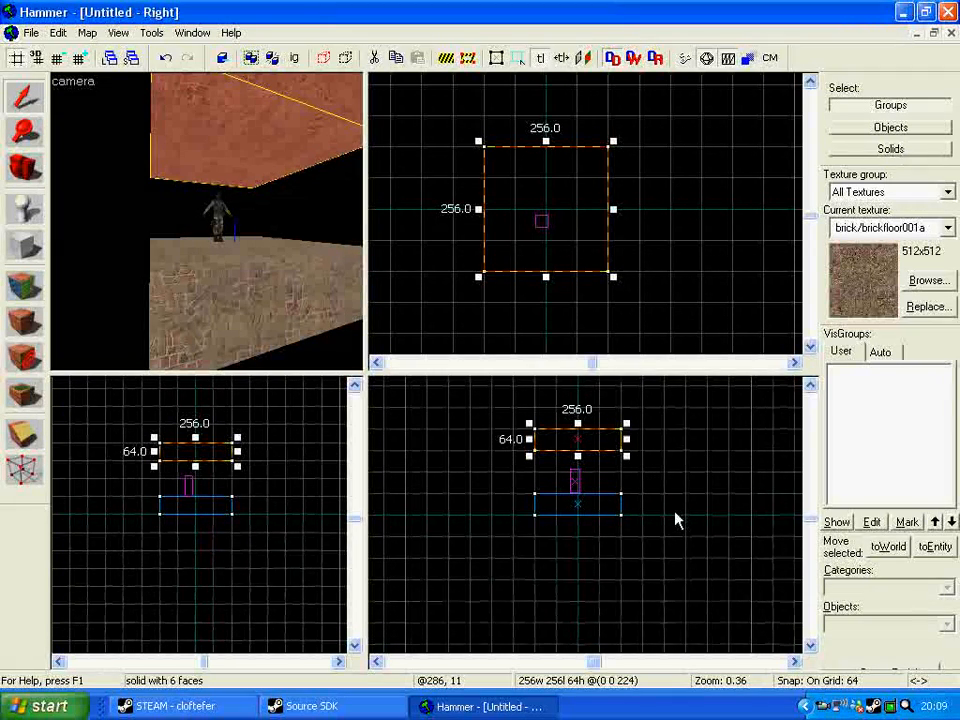
pyautogui.click(675, 512)
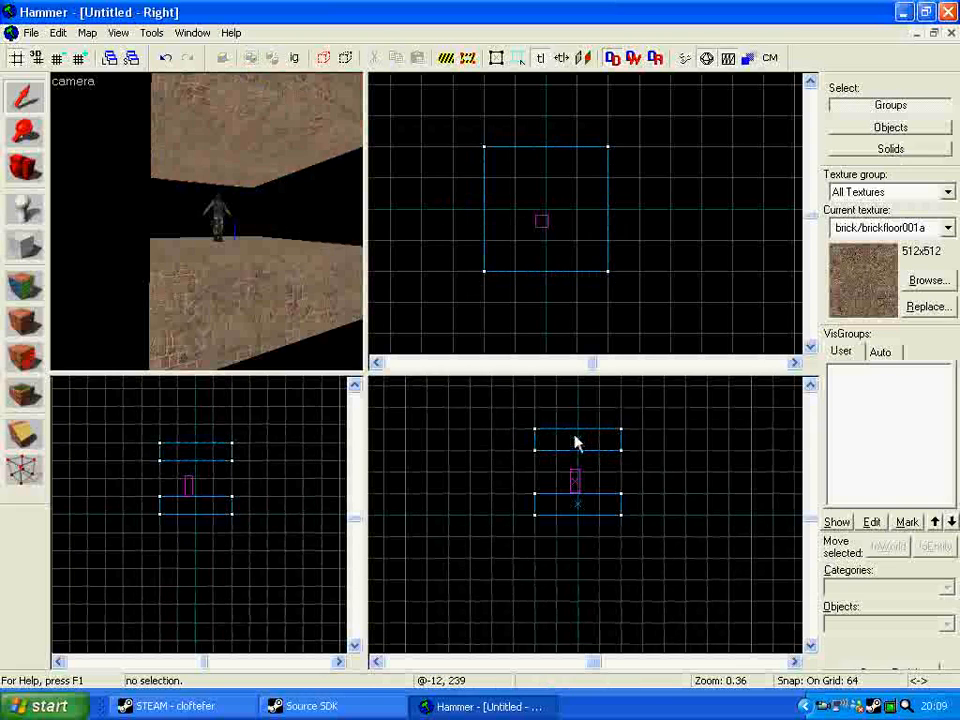
pyautogui.click(578, 440)
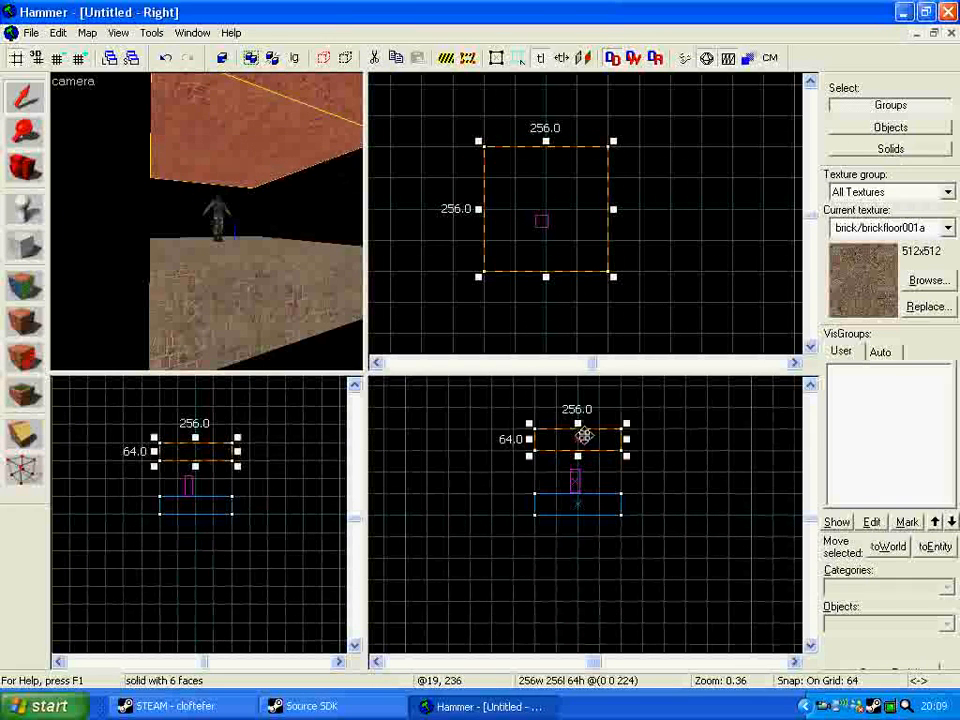
# Step: Copy the ceiling block down into the gap and reshape the copy into a 64 by 256 by 128 unit wall centered at (-96, 0, 128)
pyautogui.moveTo(571, 445); pyautogui.dragTo(566, 471)
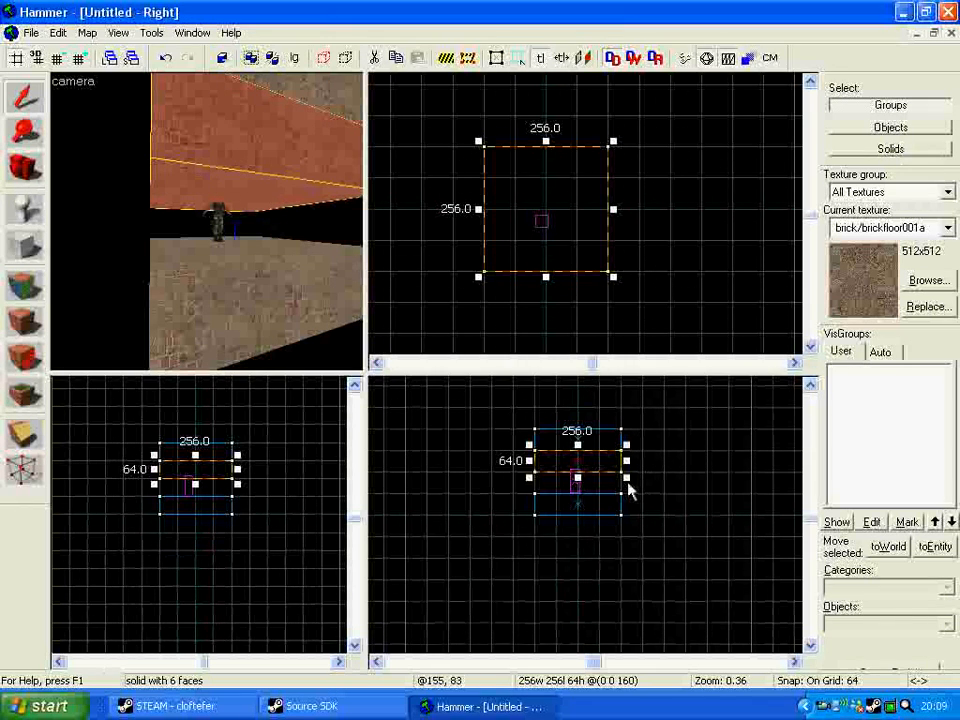
pyautogui.moveTo(626, 477); pyautogui.dragTo(567, 497)
pyautogui.press('Return')
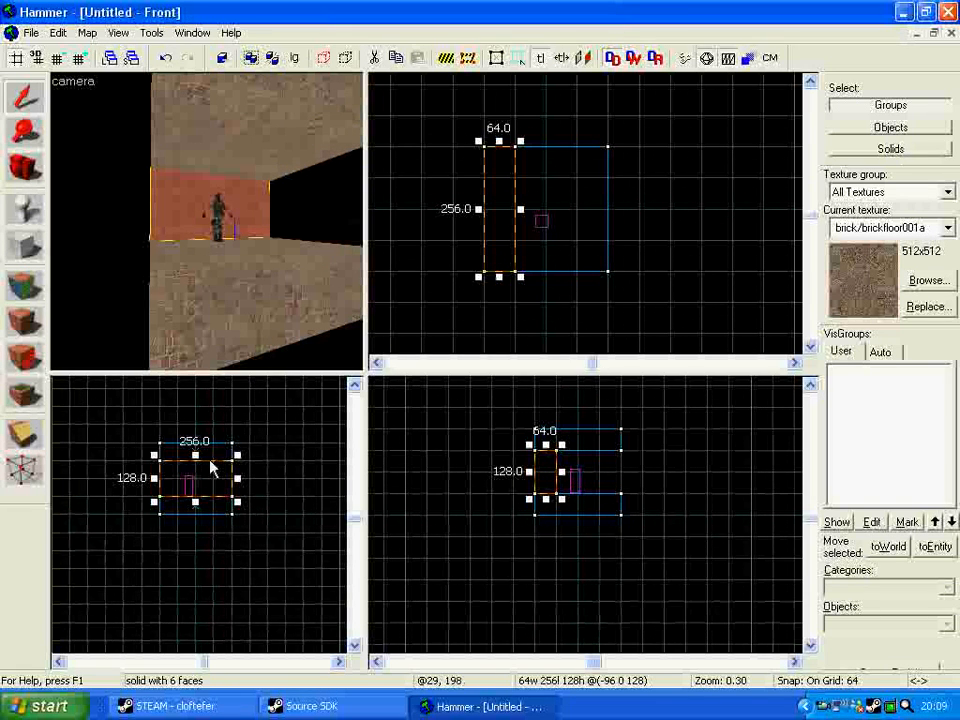
# Step: Copy the wall to the opposite edge of the room, centered at (96, 0, 128)
pyautogui.scroll(3, 214, 488)
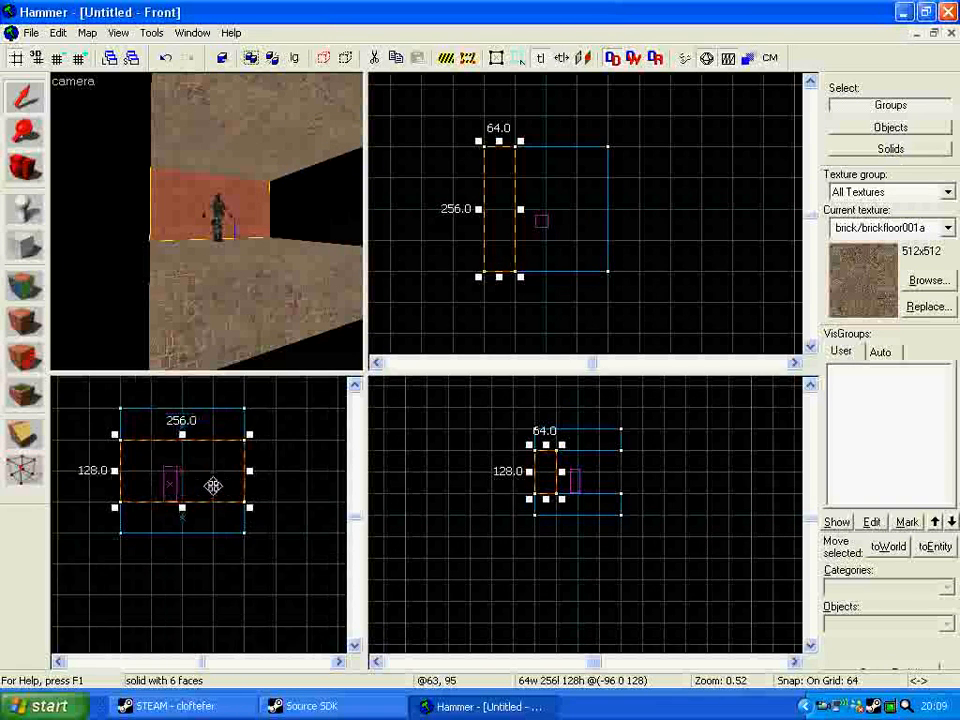
pyautogui.scroll(3, 537, 470)
pyautogui.scroll(2, 537, 470)
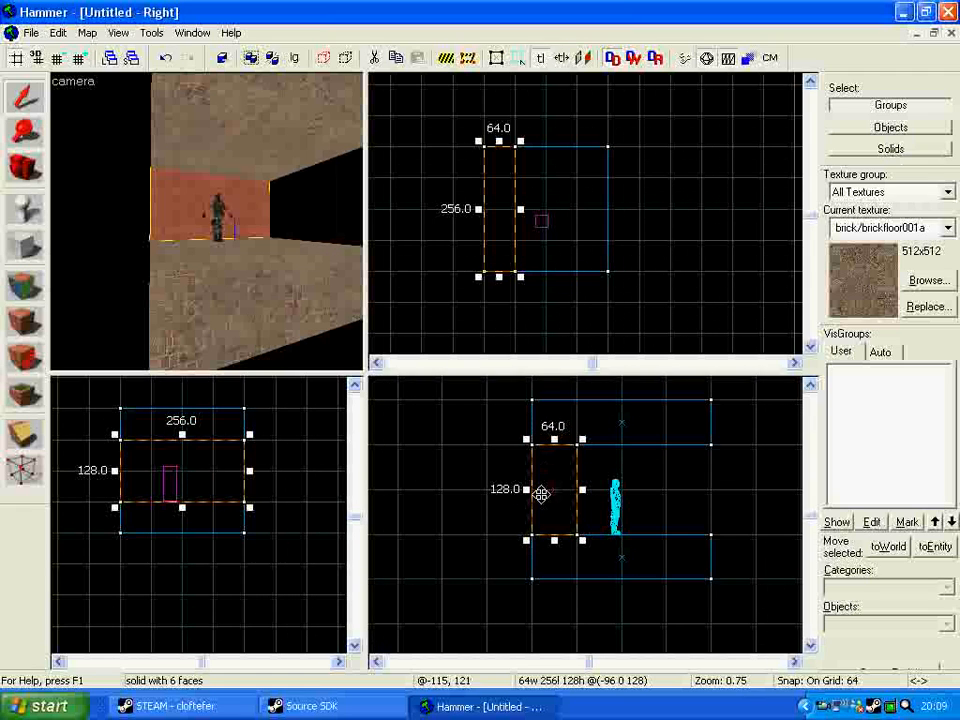
pyautogui.moveTo(577, 491); pyautogui.dragTo(679, 491)
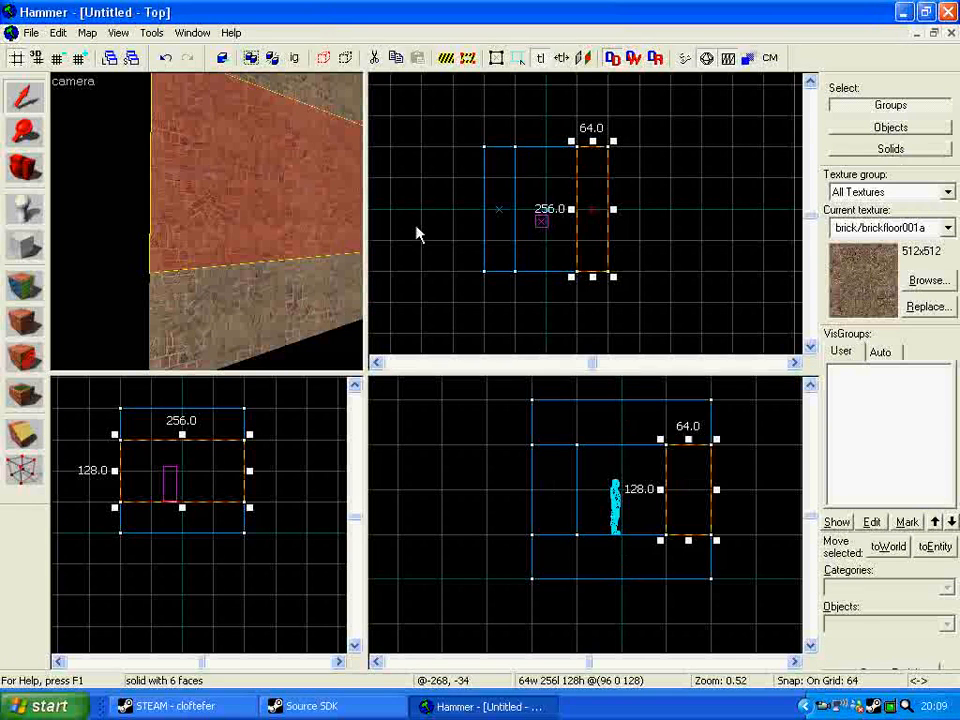
# Step: Copy the second wall inward and reshape the copy to 128 by 64 by 128 units, closing one open end at (0, -96, 128)
pyautogui.press('a')
pyautogui.press('a')
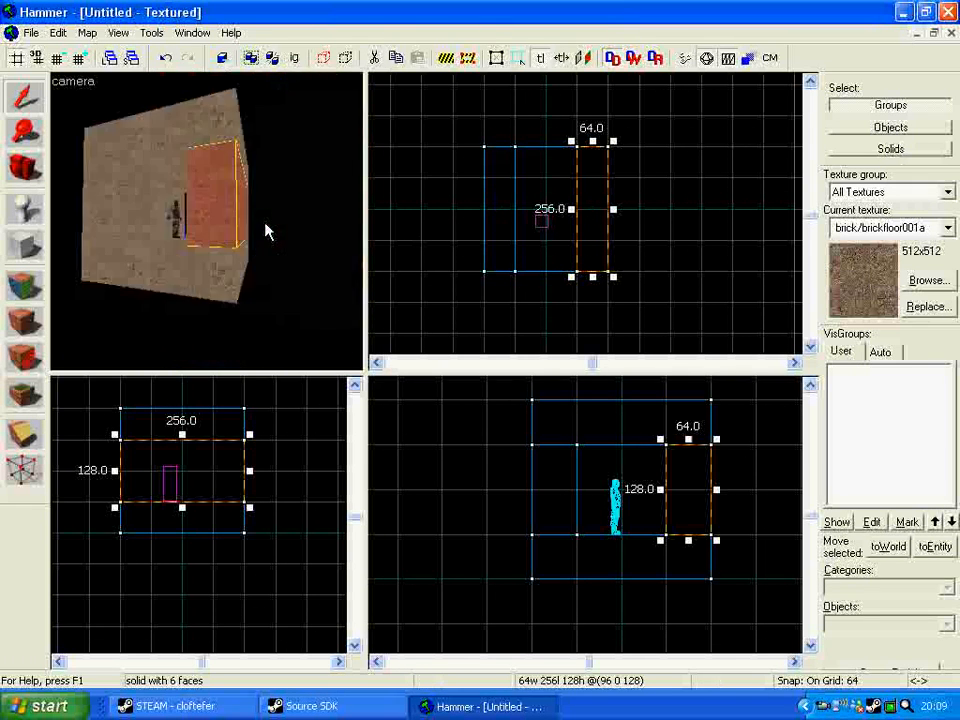
pyautogui.press('a')
pyautogui.press('a')
pyautogui.press('w')
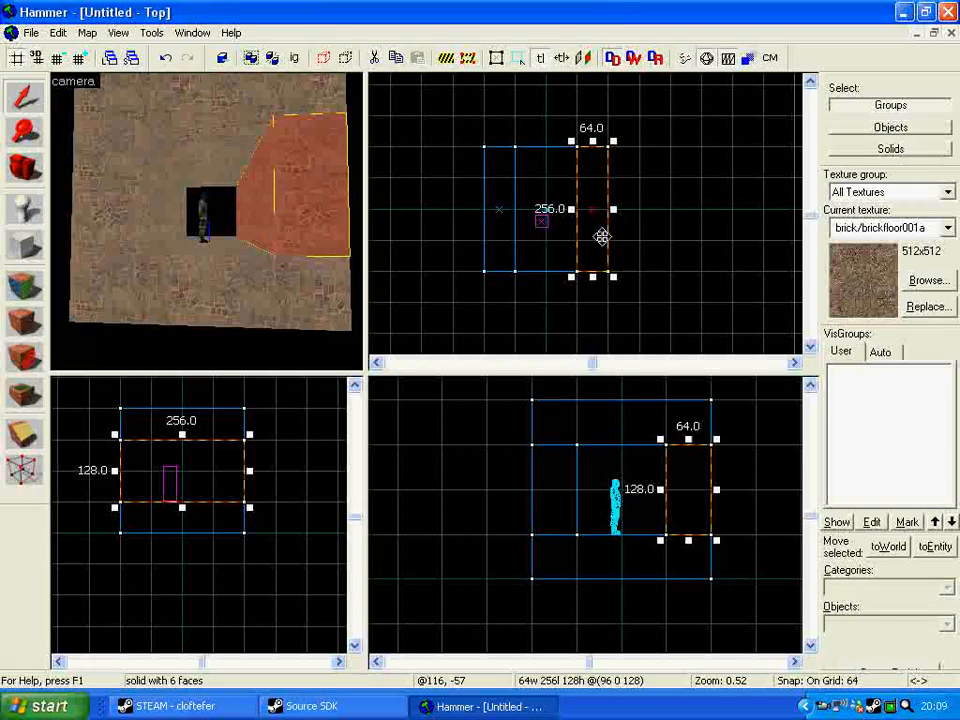
pyautogui.moveTo(593, 235); pyautogui.dragTo(574, 231)
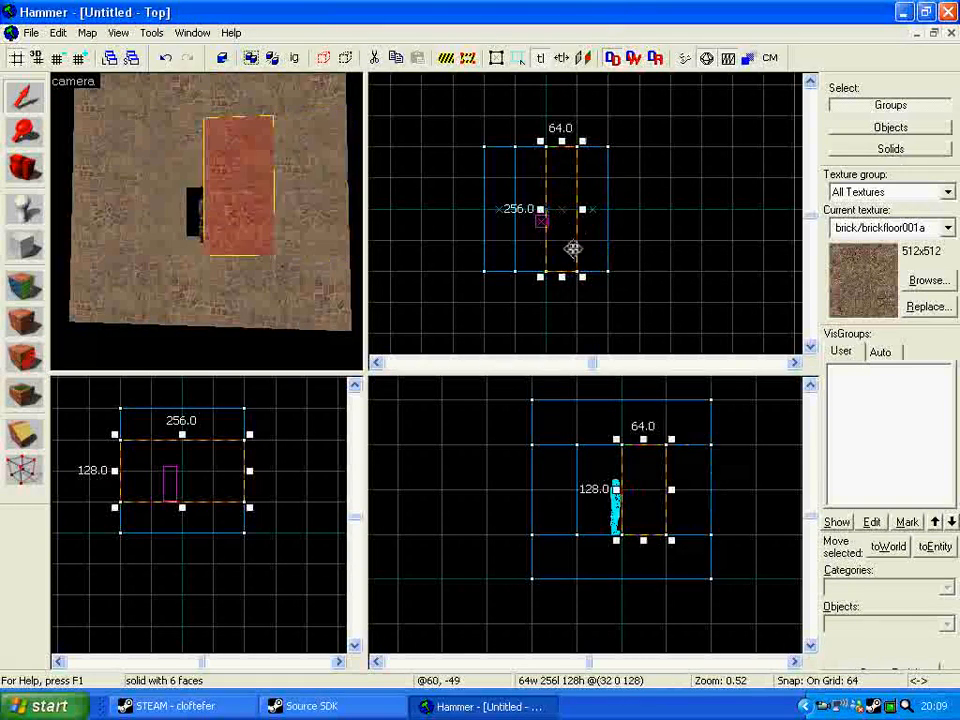
pyautogui.moveTo(538, 141)
pyautogui.mouseDown()
pyautogui.moveTo(525, 154)
pyautogui.moveTo(517, 234)
pyautogui.mouseUp()
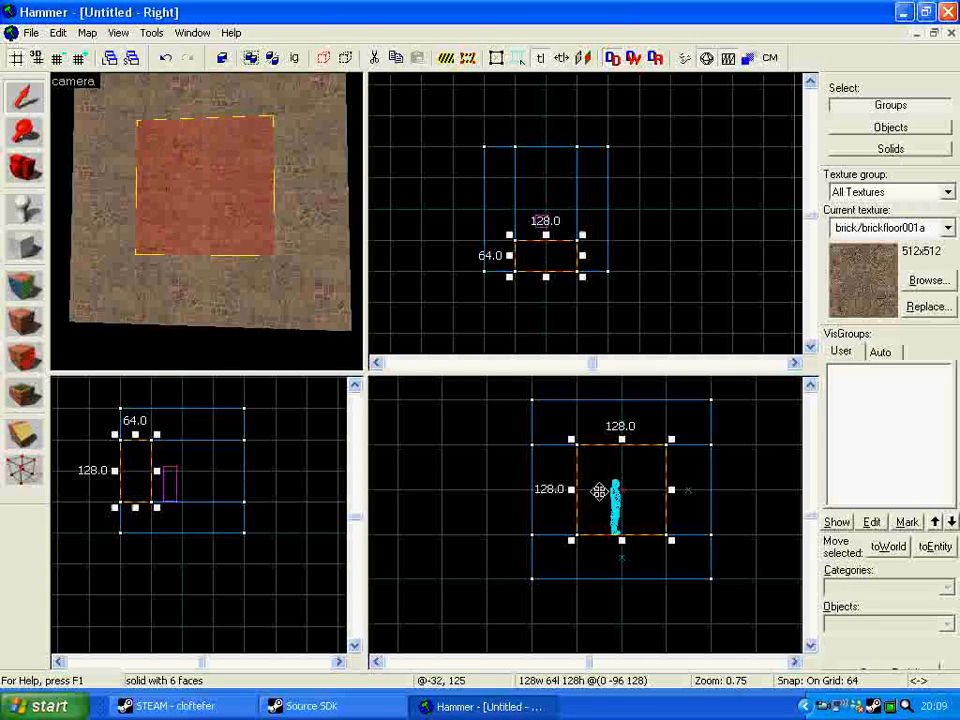
# Step: Copy the short end wall to the remaining open end, centered at (0, 96, 128), and clear the selection
pyautogui.click(228, 475)
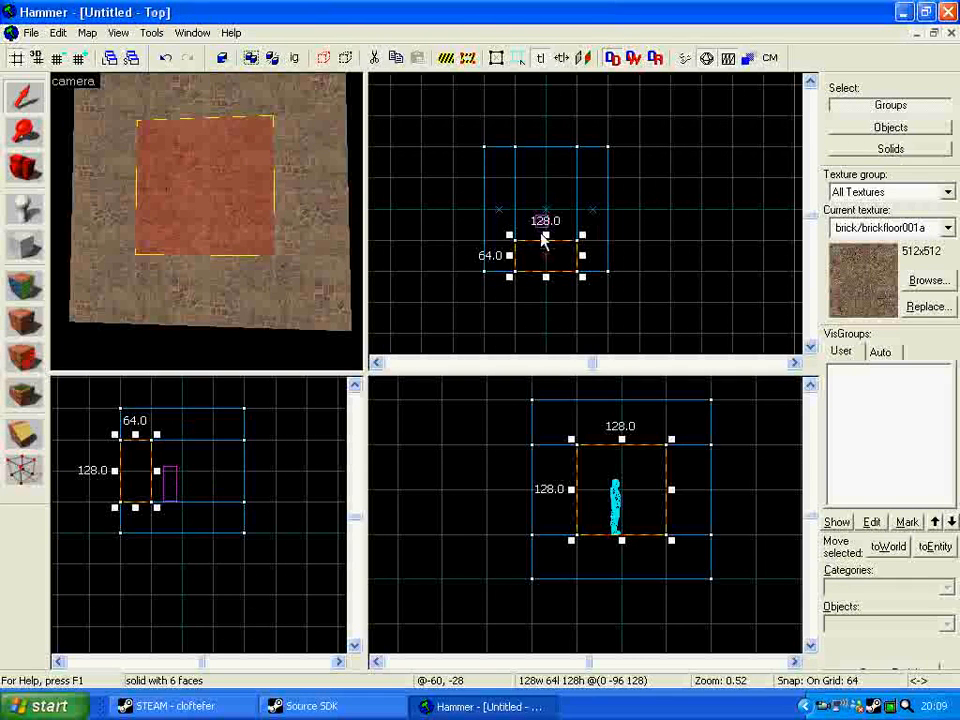
pyautogui.moveTo(546, 250); pyautogui.dragTo(546, 168)
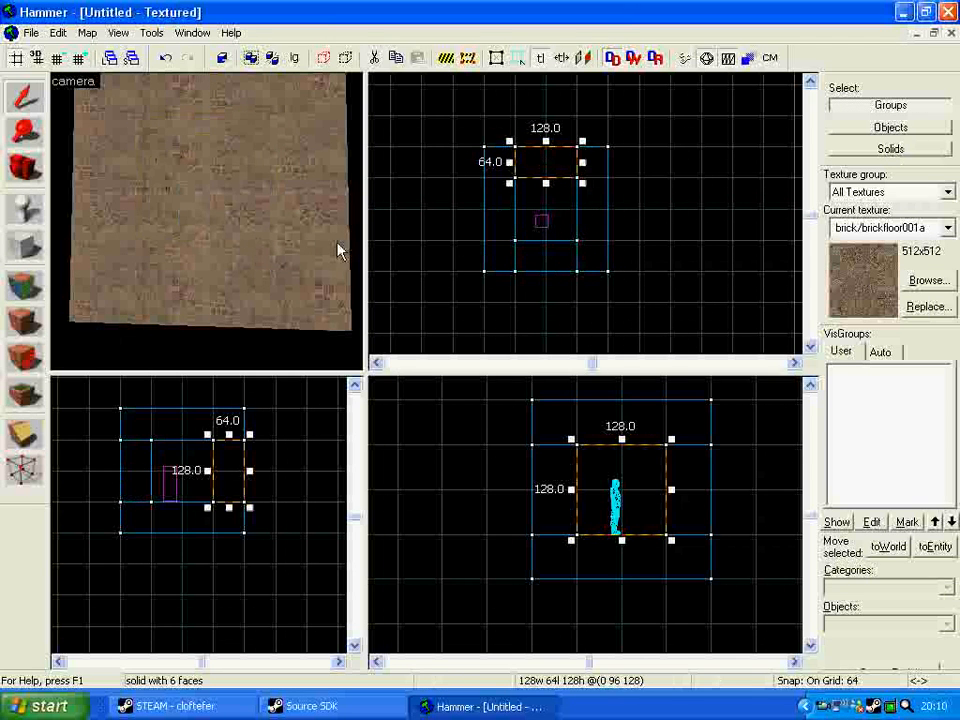
pyautogui.click(242, 352)
# Step: Examine the enclosed room from outside and from inside around the player start in the 3D view
pyautogui.press('z')
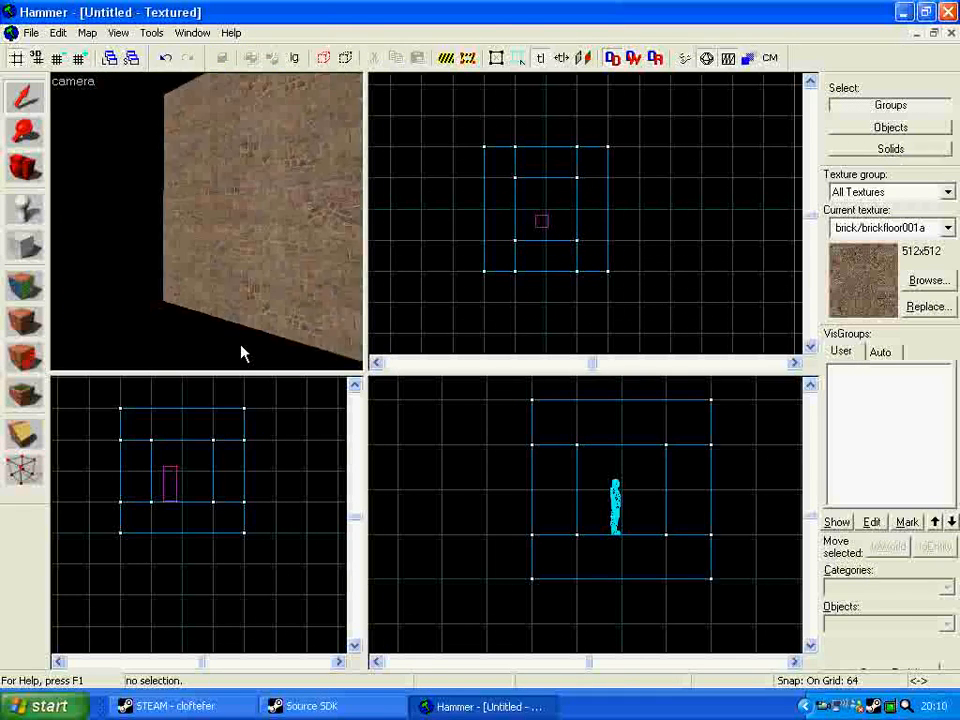
pyautogui.press('w')
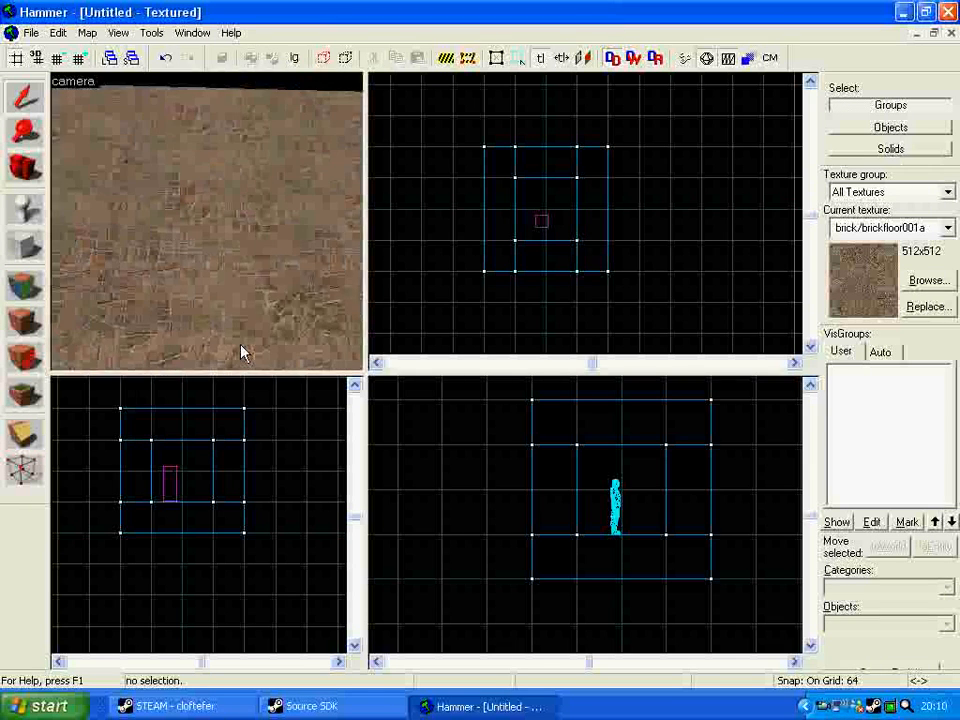
pyautogui.press('w')
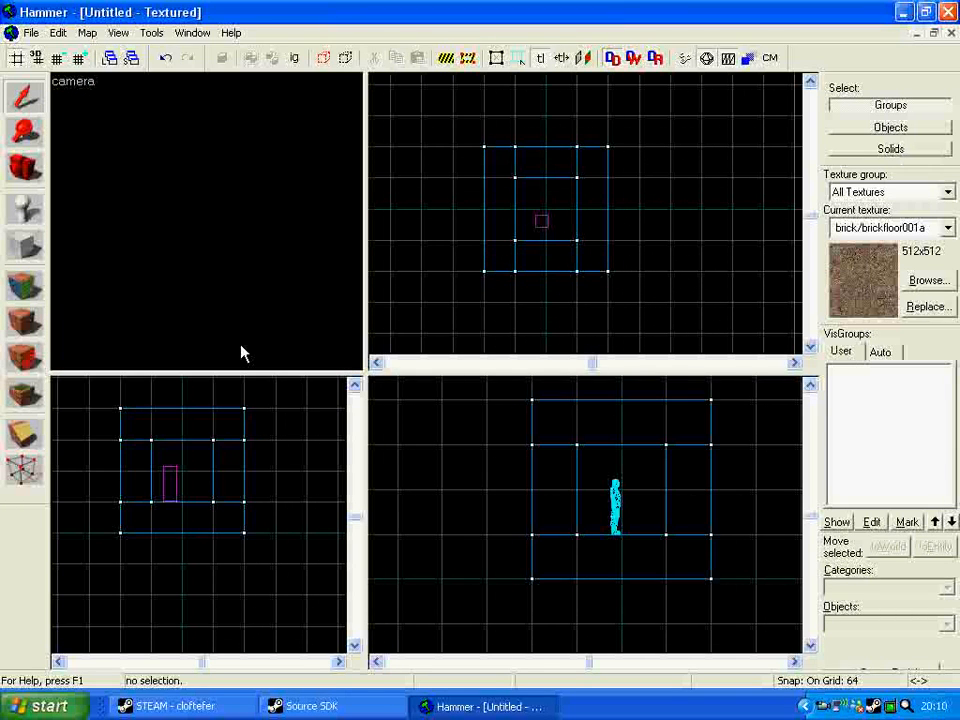
pyautogui.press('s')
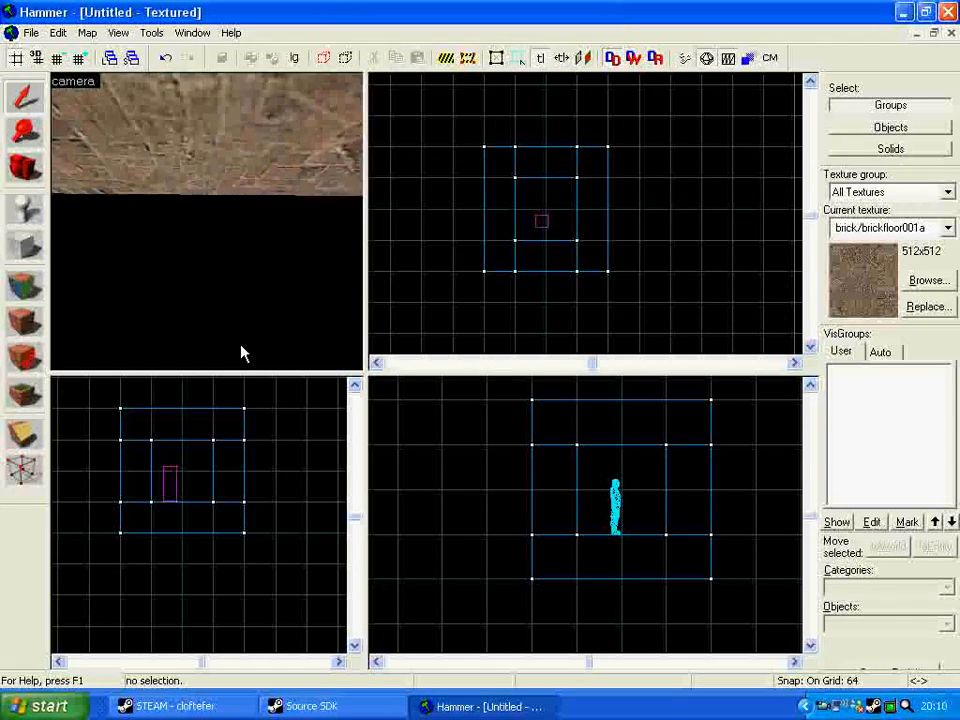
pyautogui.press('s')
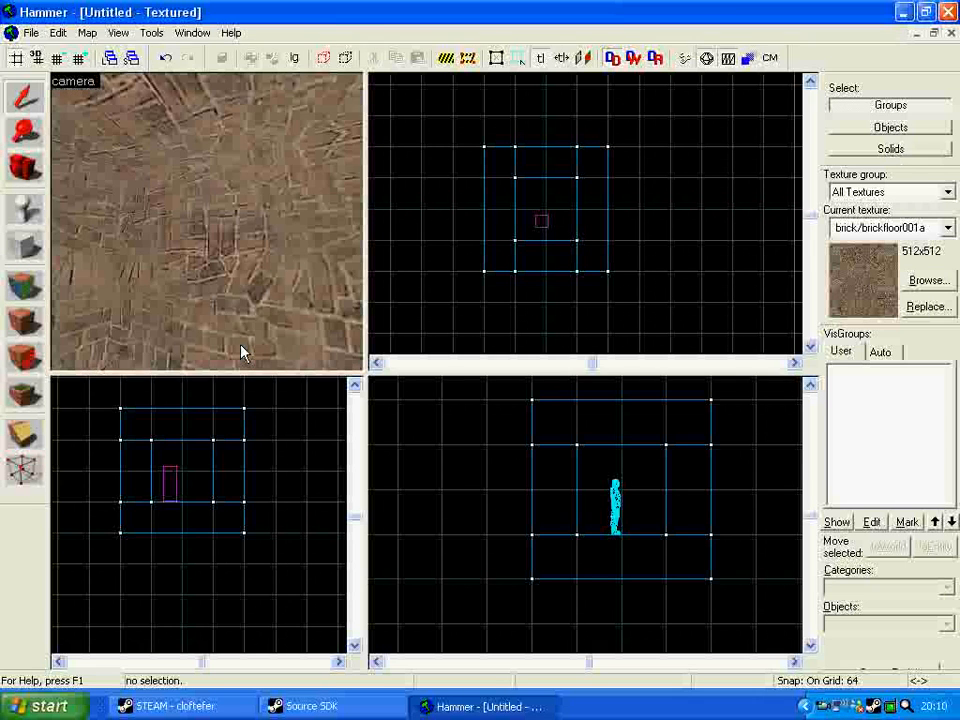
pyautogui.press('s')
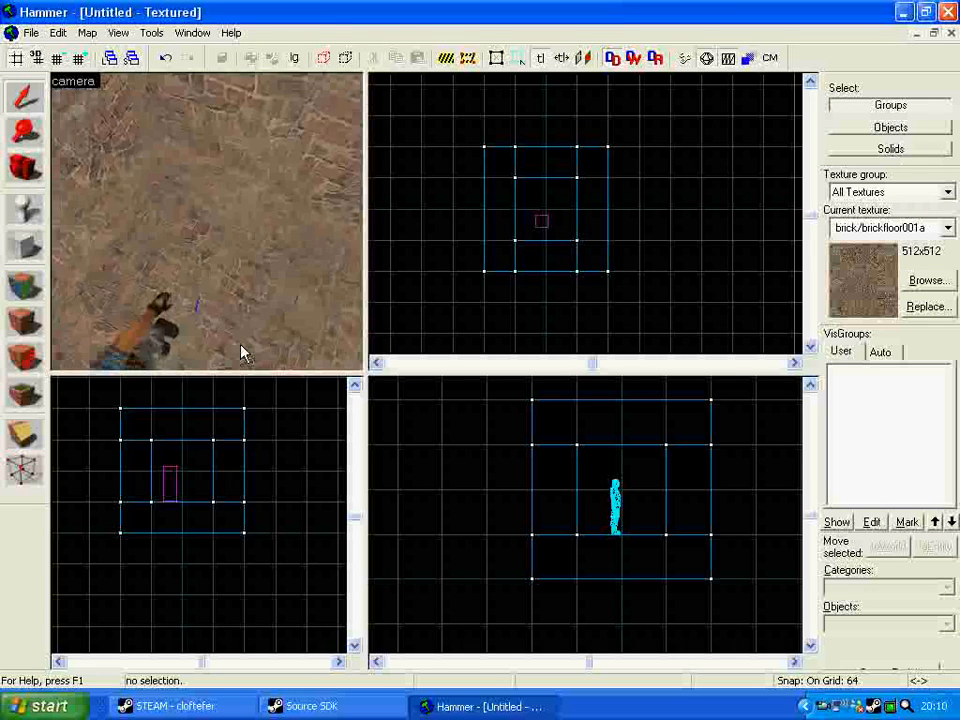
pyautogui.press('Left')
pyautogui.press('s')
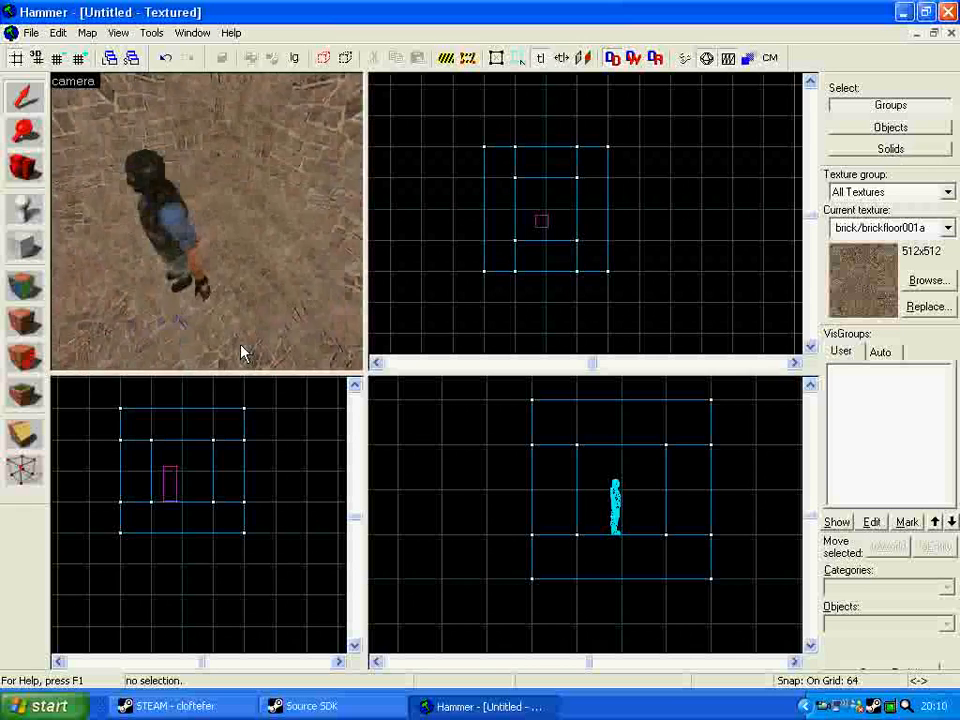
pyautogui.press('Up')
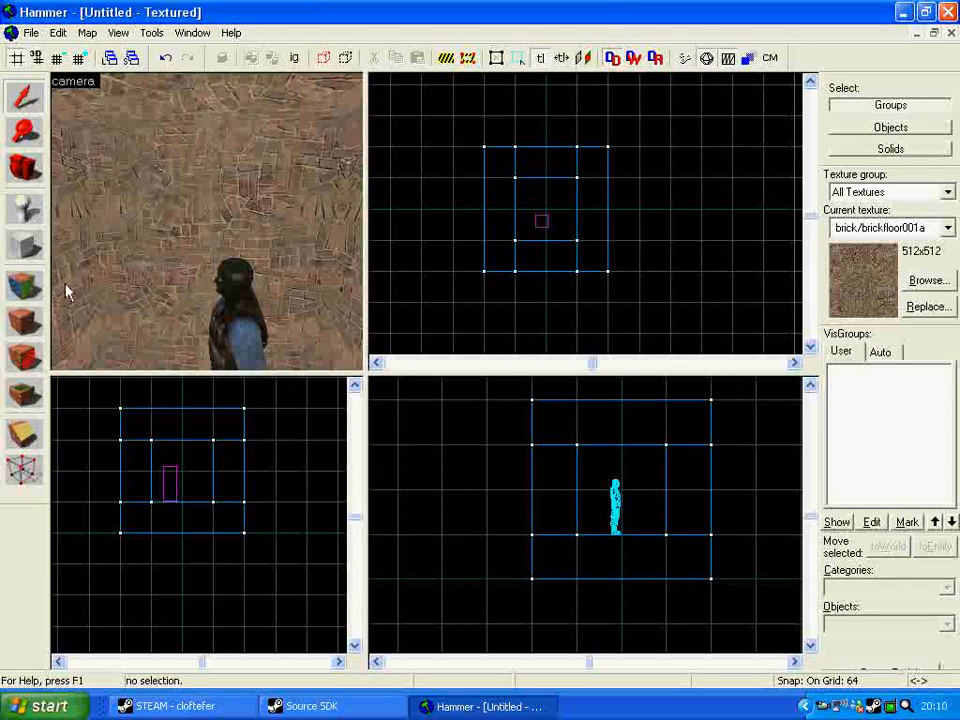
# Step: Place a light entity just below the ceiling, above and near the player start
pyautogui.click(24, 208)
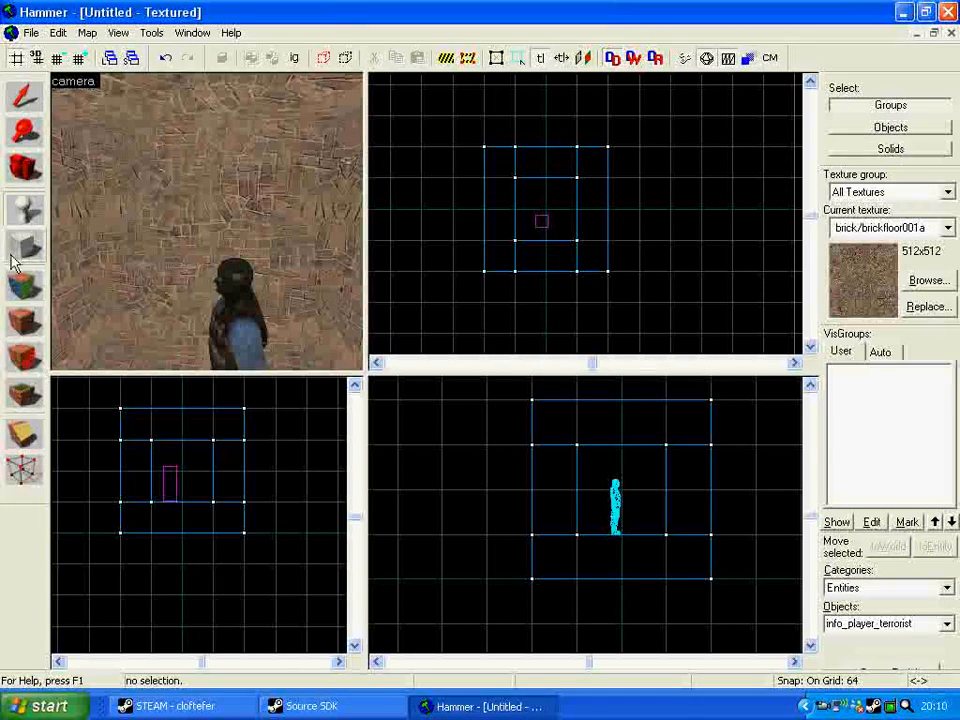
pyautogui.click(946, 623)
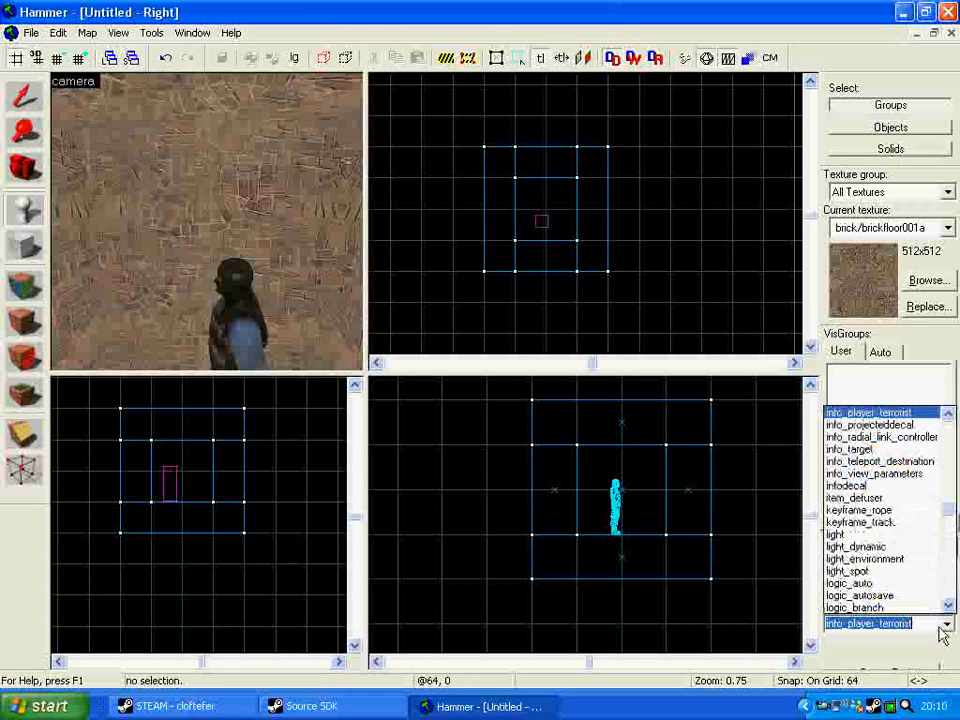
pyautogui.click(848, 537)
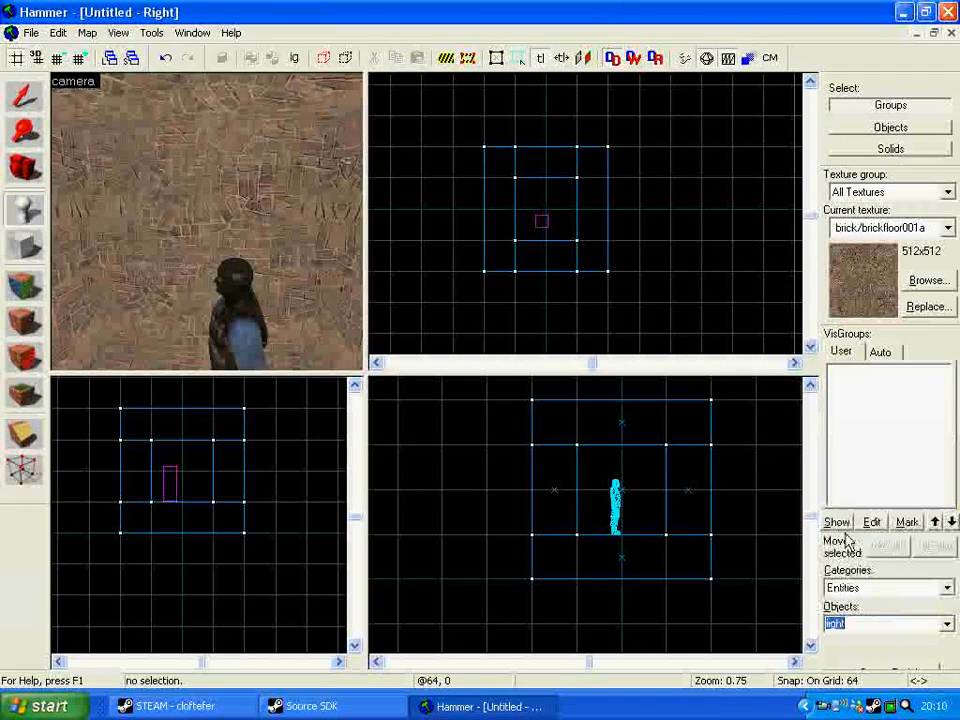
pyautogui.click(210, 105)
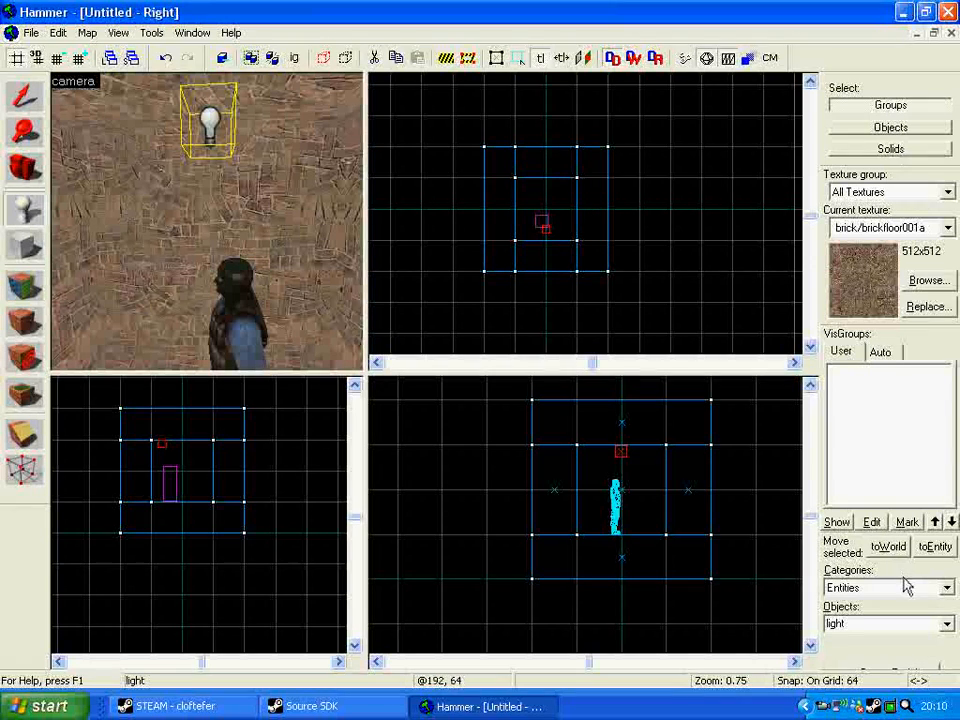
# Step: Place an env_cubemap entity inside the room near the player start, lower than the light
pyautogui.click(948, 627)
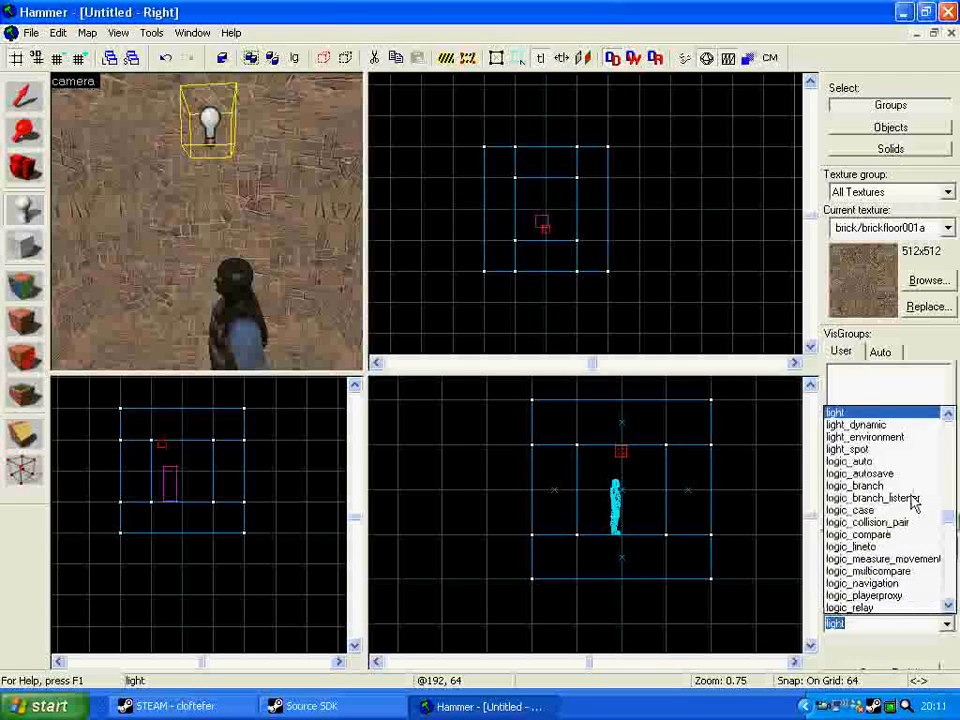
pyautogui.scroll(5, 913, 490)
pyautogui.scroll(4, 913, 493)
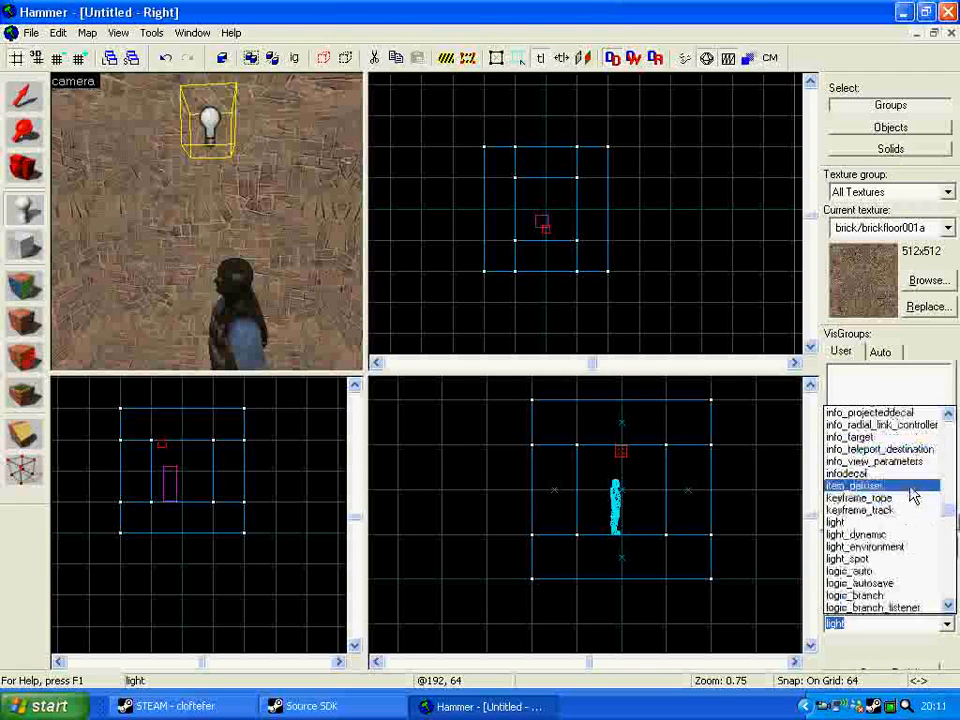
pyautogui.scroll(15, 913, 493)
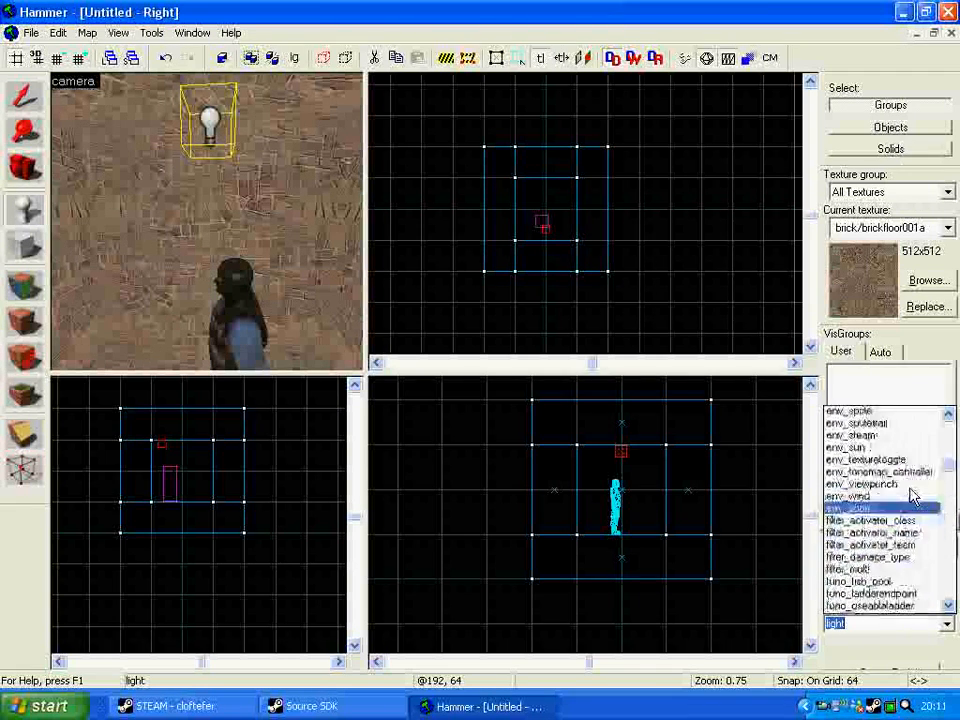
pyautogui.scroll(3, 913, 493)
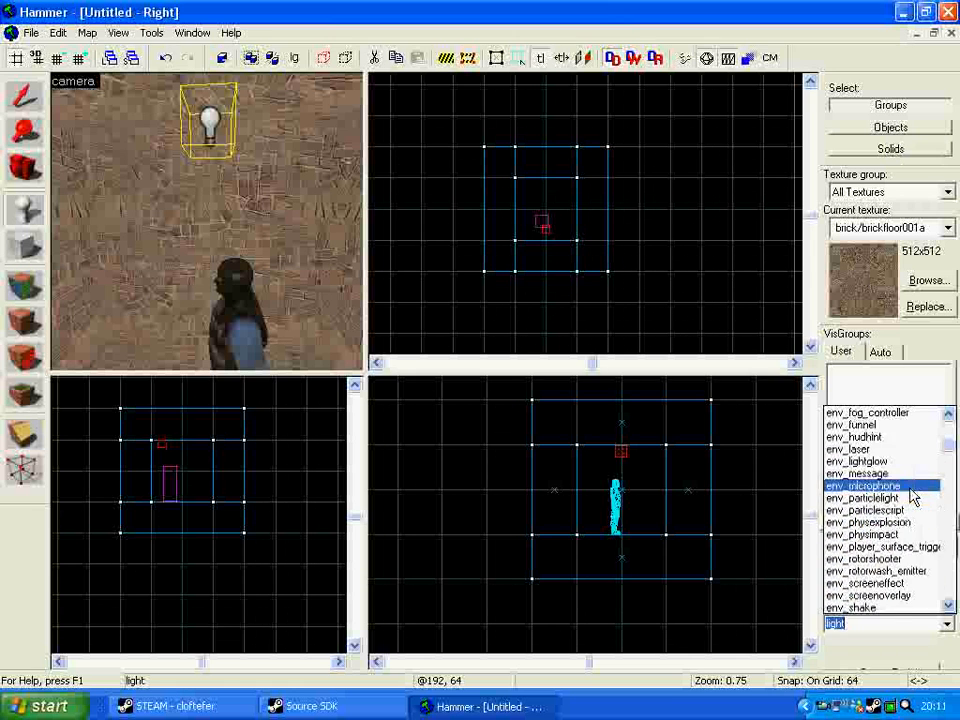
pyautogui.scroll(2, 905, 490)
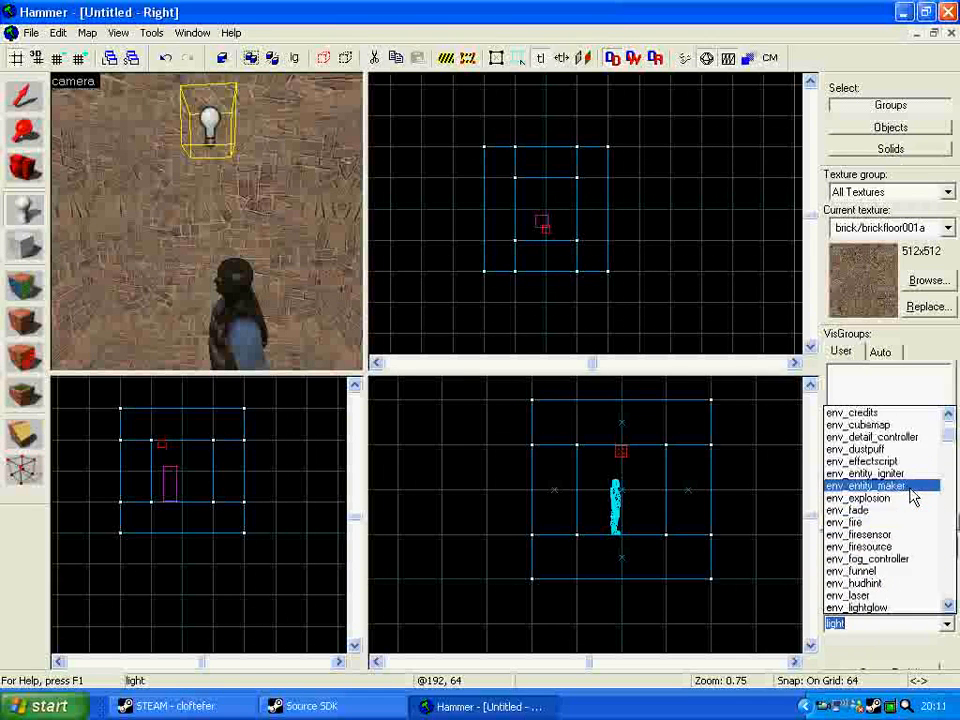
pyautogui.click(845, 437)
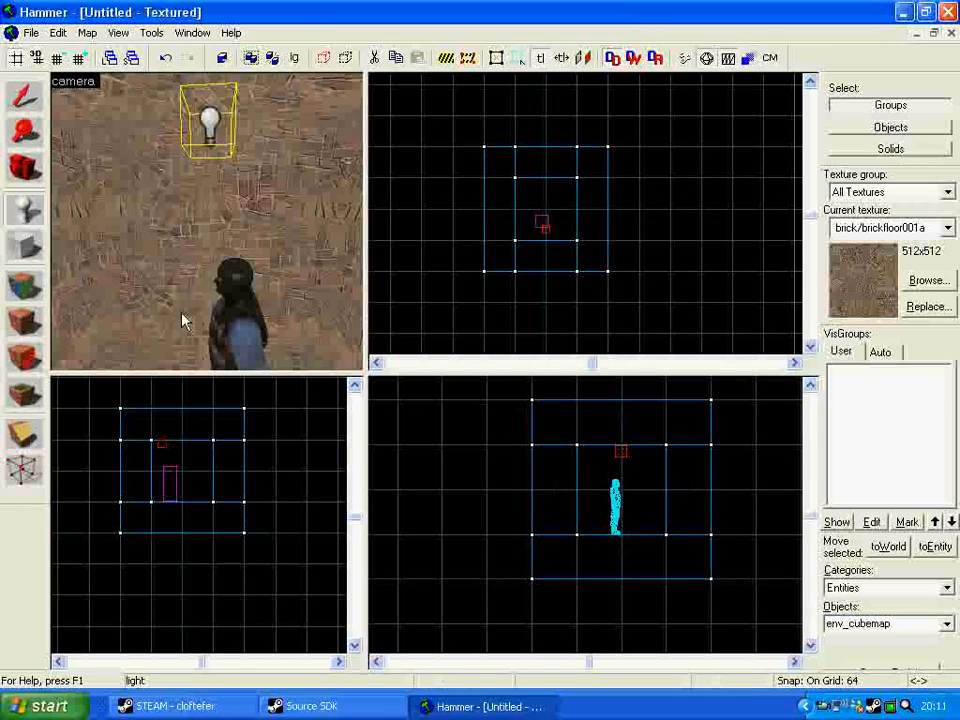
pyautogui.click(175, 227)
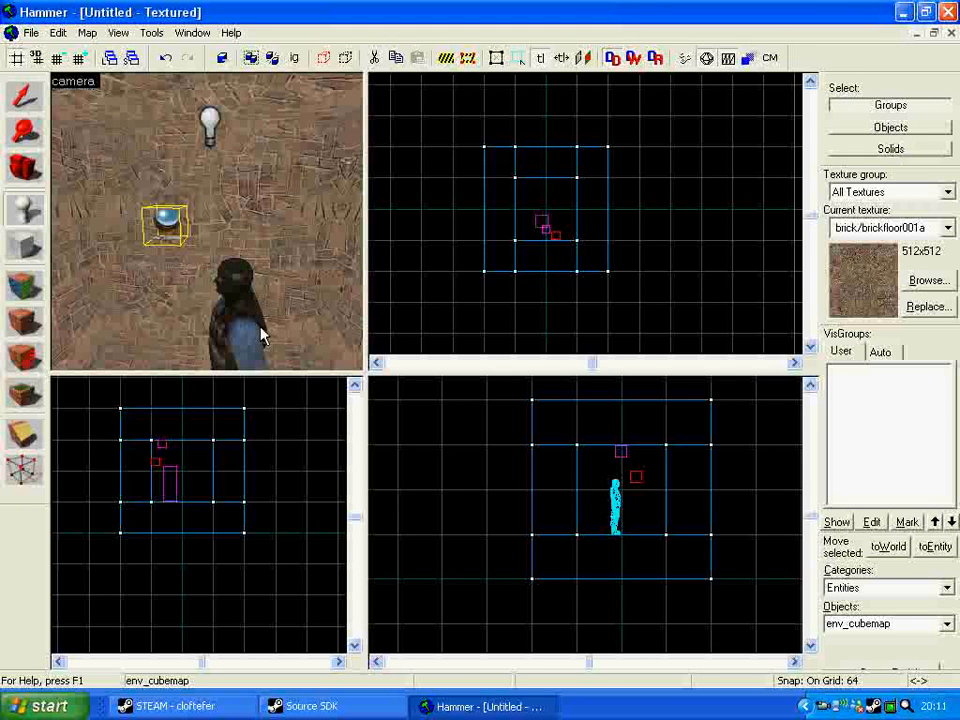
# Step: Save the map to the Desktop as MyExampleMap in Valve Map Files format
pyautogui.hotkey('ctrl', 's')
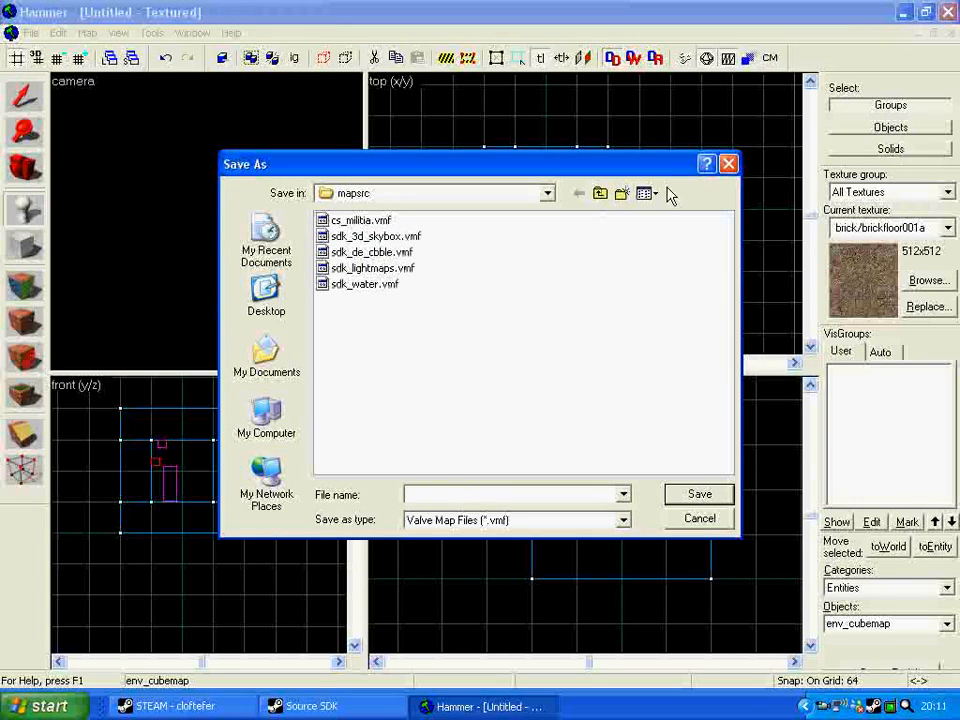
pyautogui.click(600, 193)
pyautogui.click(600, 193)
pyautogui.click(600, 193)
pyautogui.click(600, 193)
pyautogui.click(600, 193)
pyautogui.click(600, 193)
pyautogui.click(600, 193)
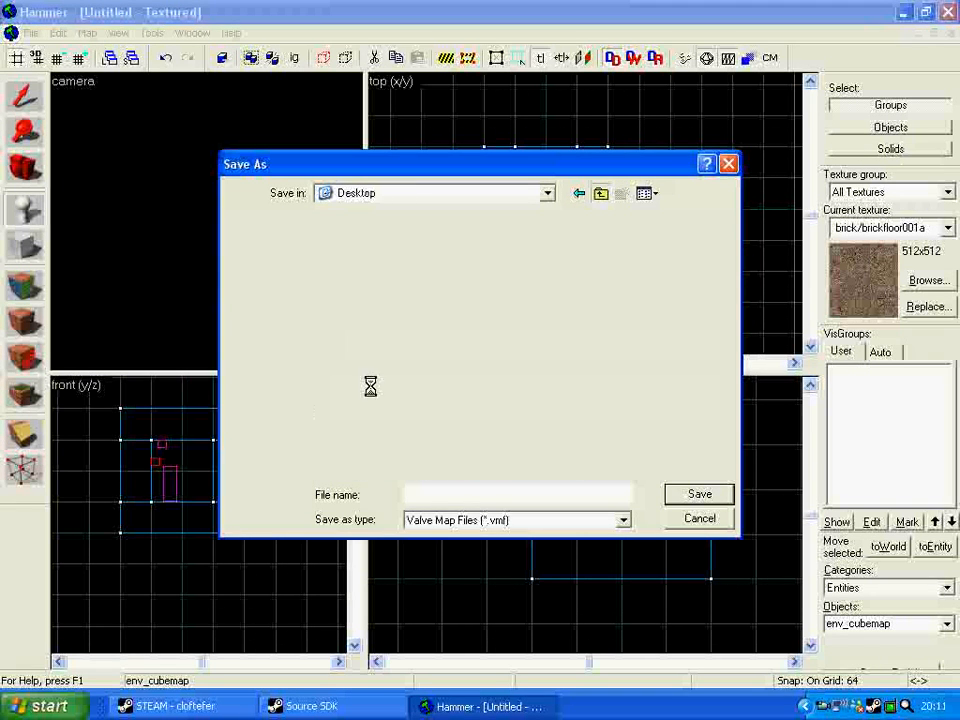
pyautogui.click(435, 494)
pyautogui.write('MyExam')
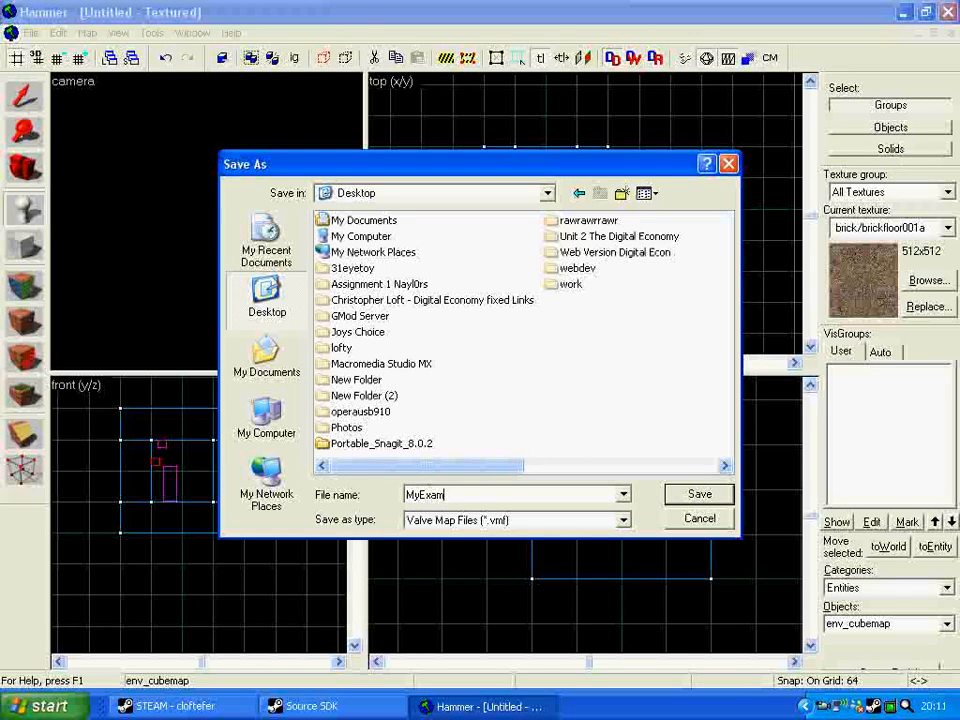
pyautogui.write('pleMap')
pyautogui.click(700, 494)
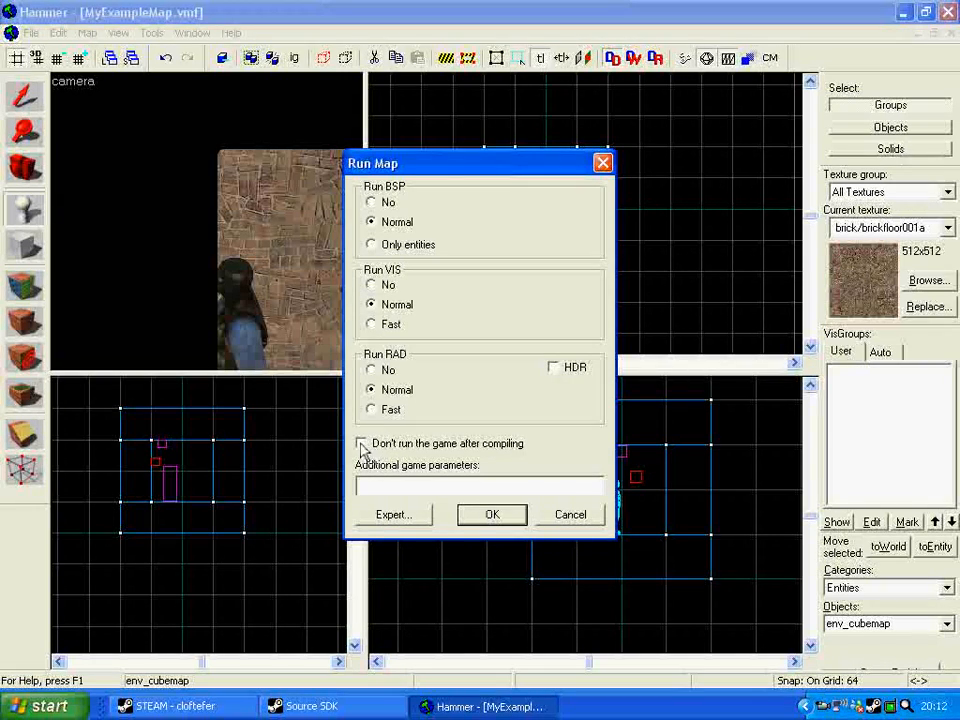
# Step: Compile the map with BSP, VIS and RAD set to Normal, without running the game after compiling
pyautogui.click(492, 515)
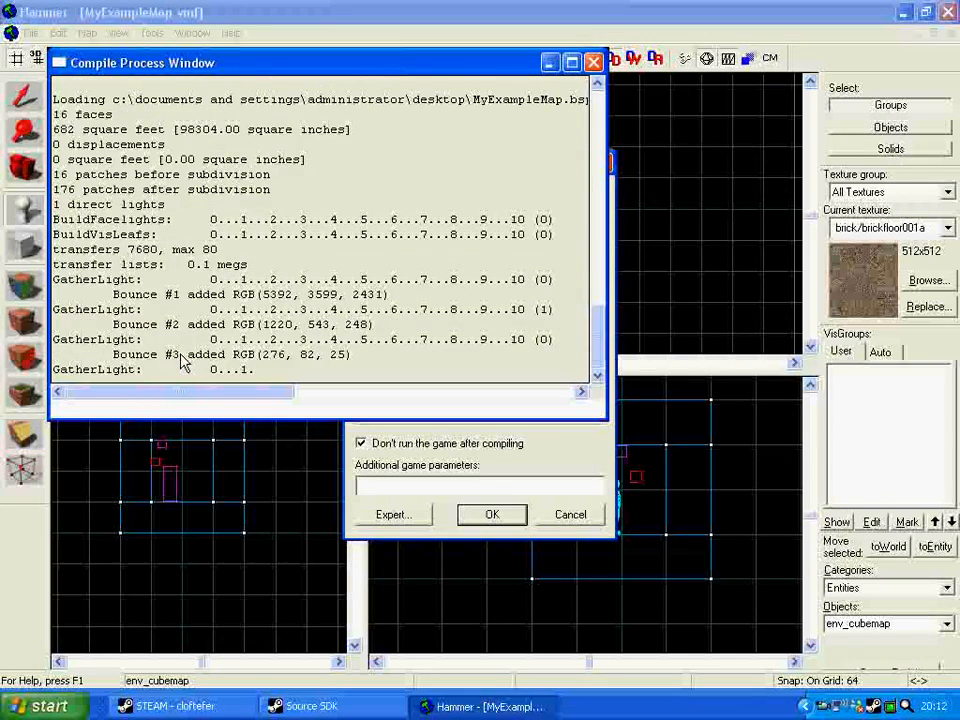
pyautogui.click(564, 464)
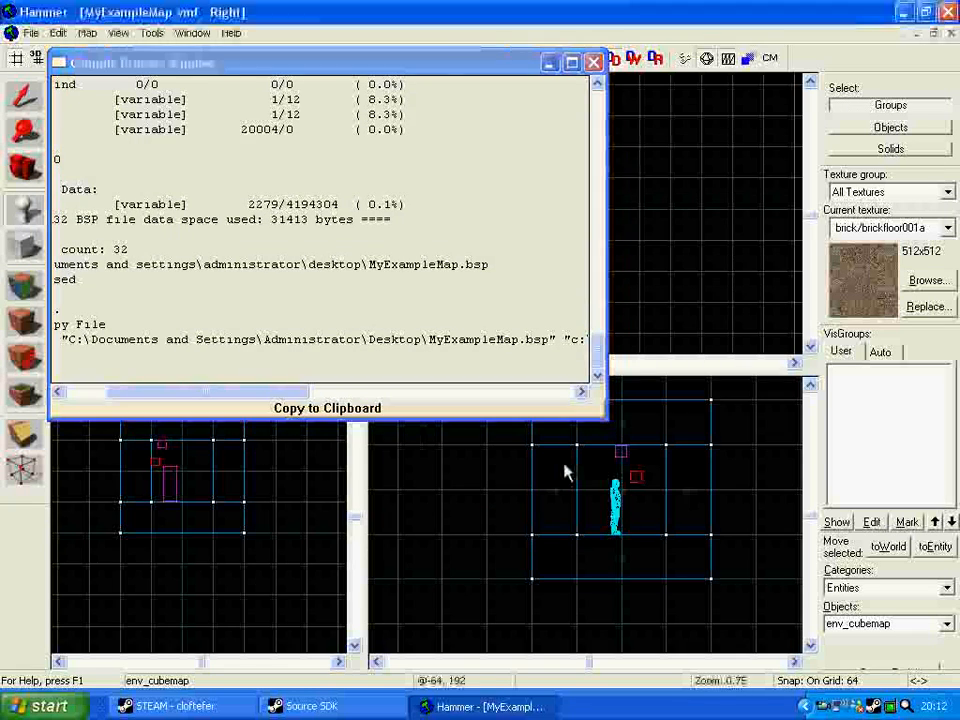
# Step: Review the compile log from its end back to the cubemap and skybox lines, and close the log
pyautogui.moveTo(259, 392); pyautogui.dragTo(160, 386)
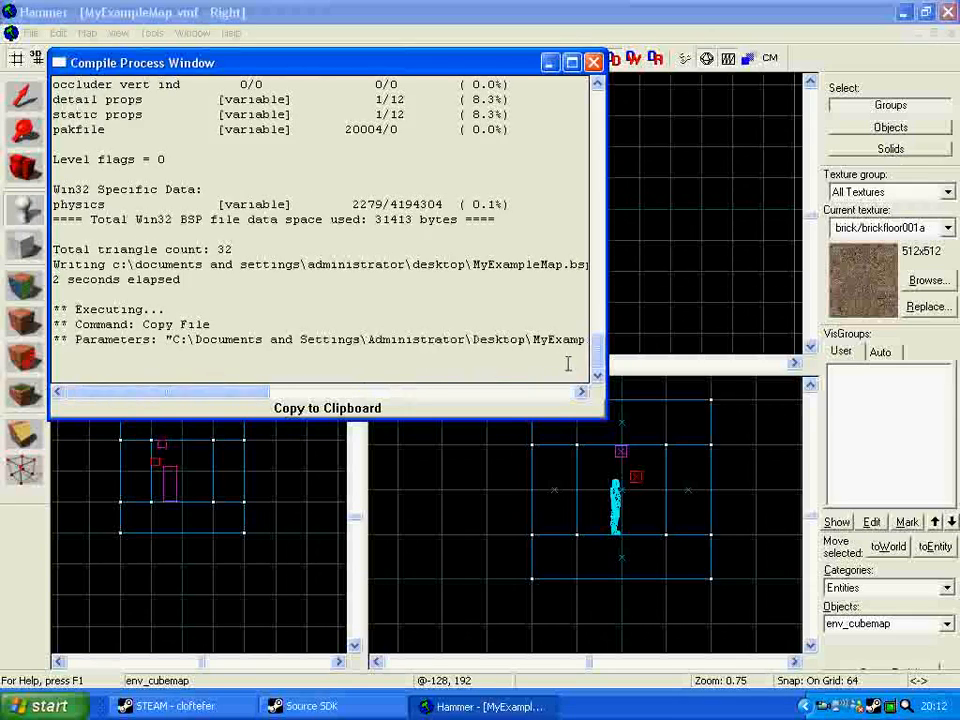
pyautogui.moveTo(598, 347); pyautogui.dragTo(603, 30)
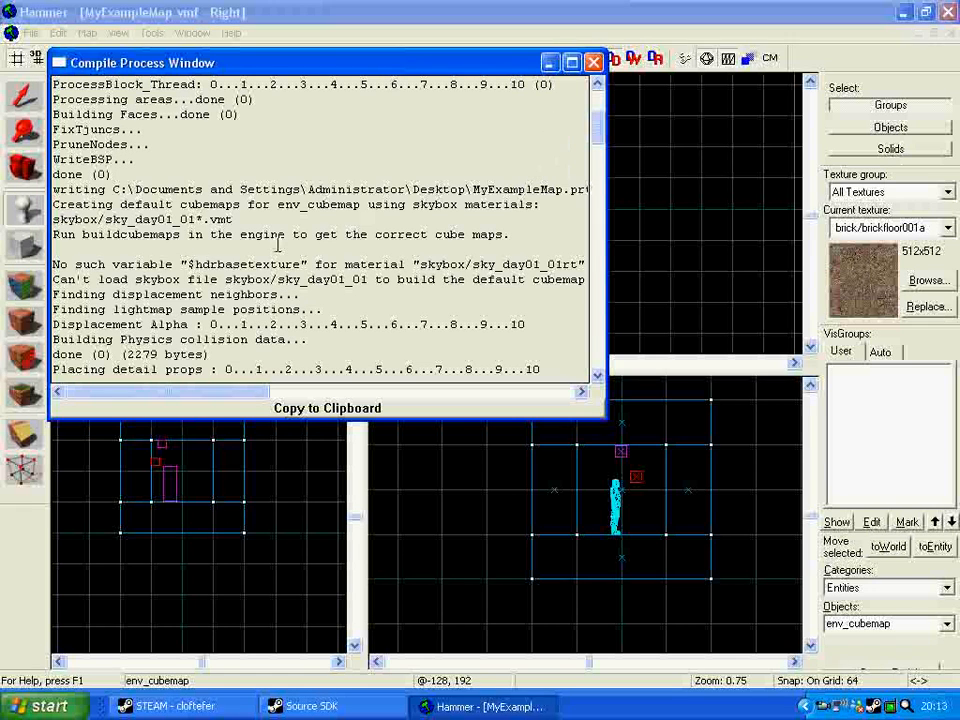
pyautogui.click(594, 63)
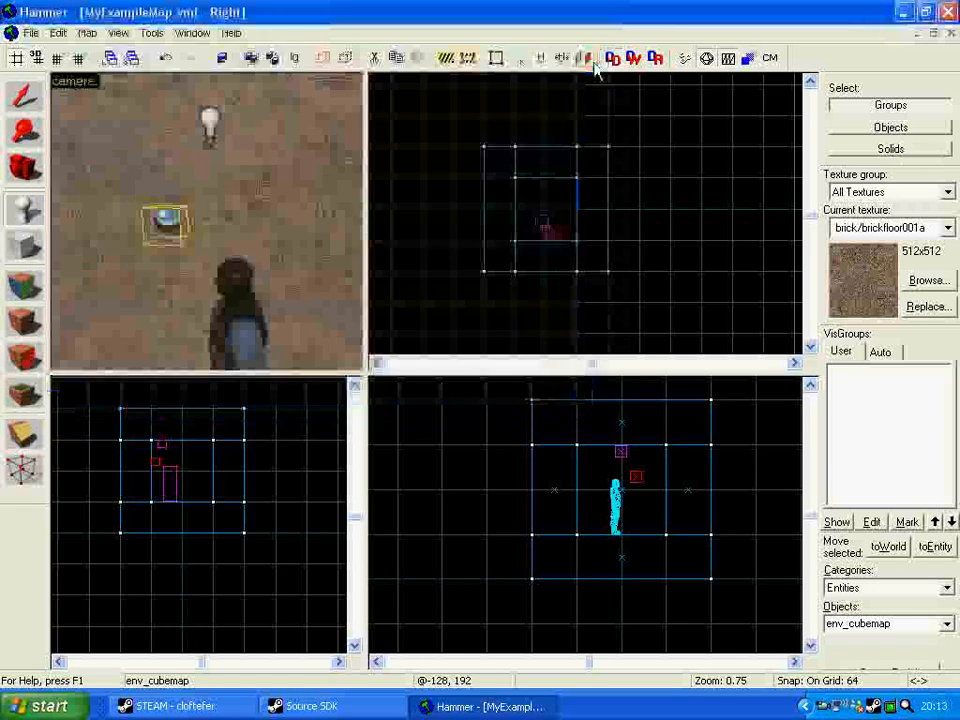